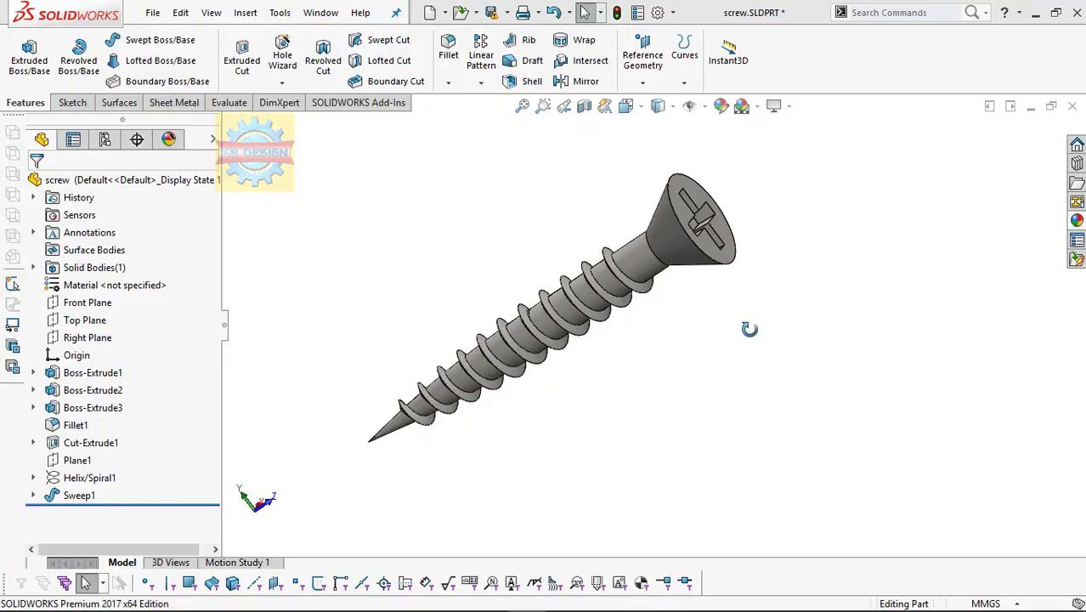
- Orbit the finished screw to a side view
mouse_move(746, 324)
middle_down()
mouse_move(485, 392)
mouse_move(400, 356)
mouse_move(322, 305)
mouse_move(272, 180)
mouse_move(177, 139)
mouse_move(391, 273)
mouse_move(643, 340)
mouse_move(849, 330)
middle_up()
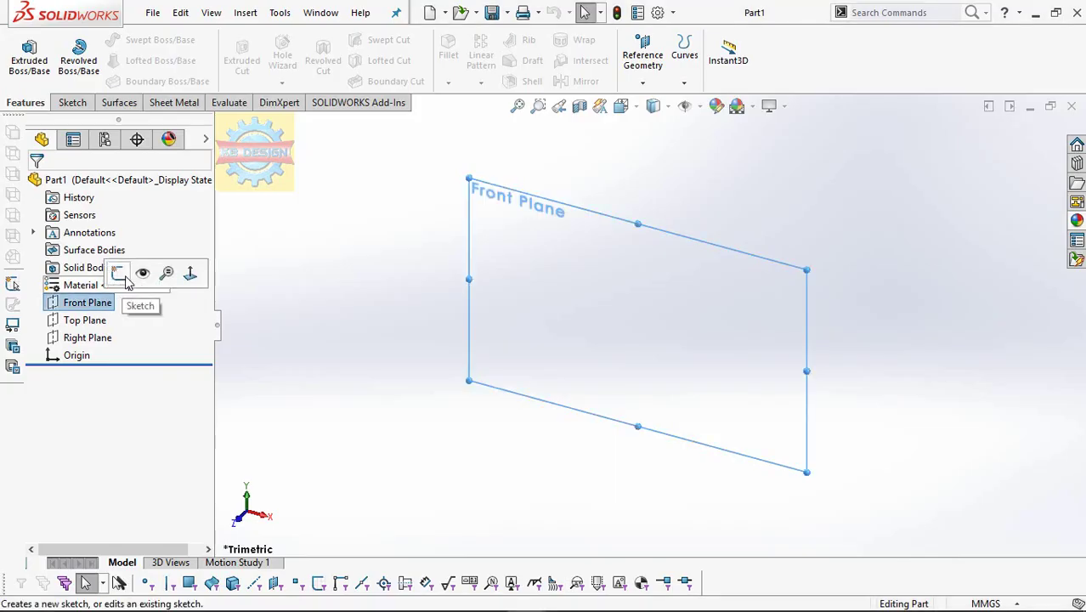
- Sketch a 3 mm diameter circle centred on the origin of the Front Plane
click(119, 273)
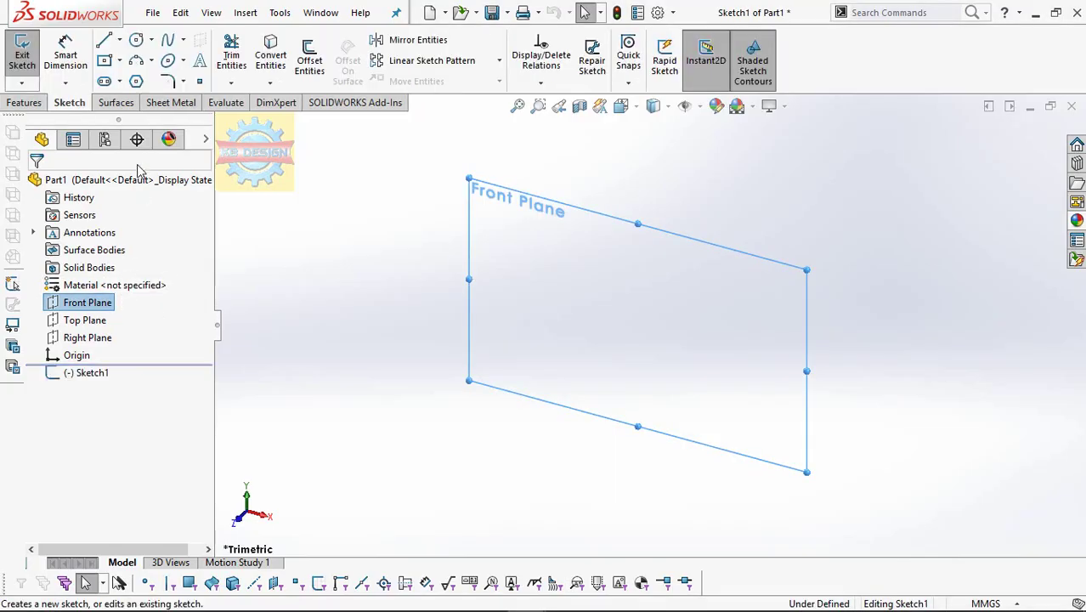
click(136, 40)
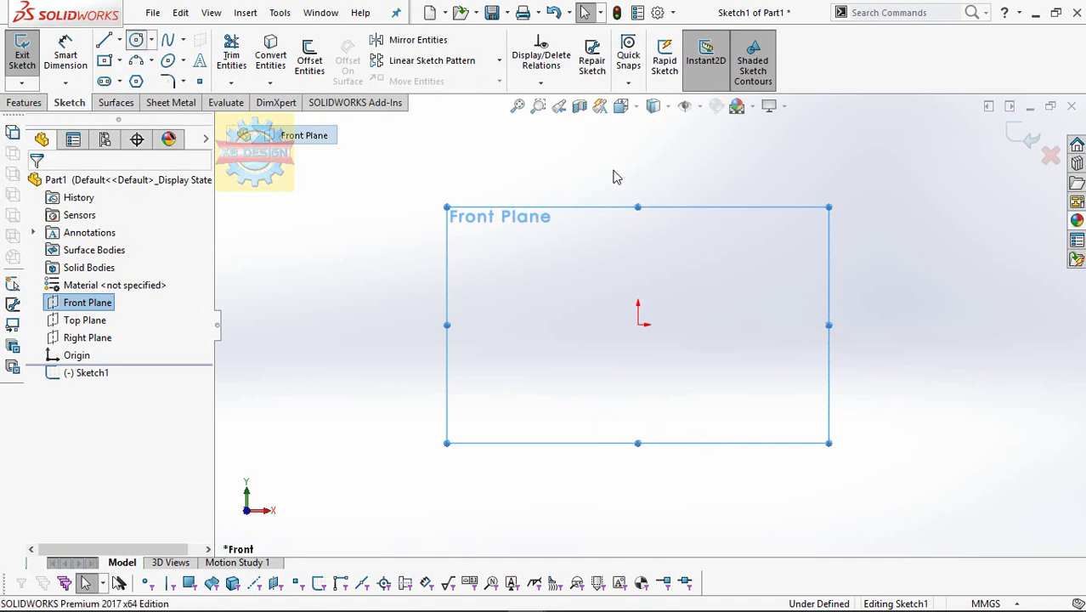
click(638, 324)
click(650, 293)
key(Escape)
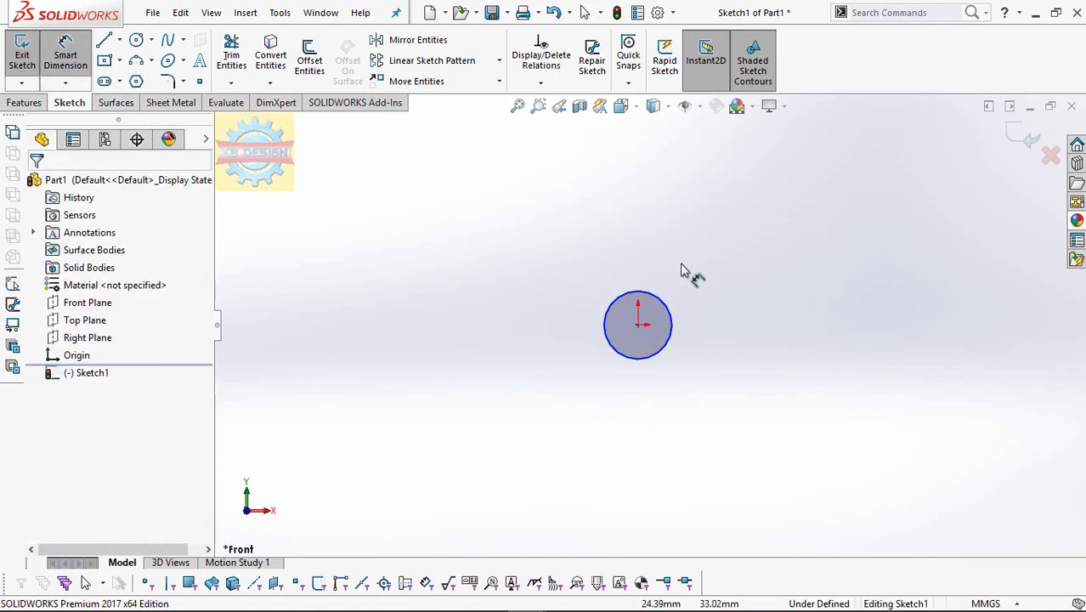
click(645, 294)
click(689, 265)
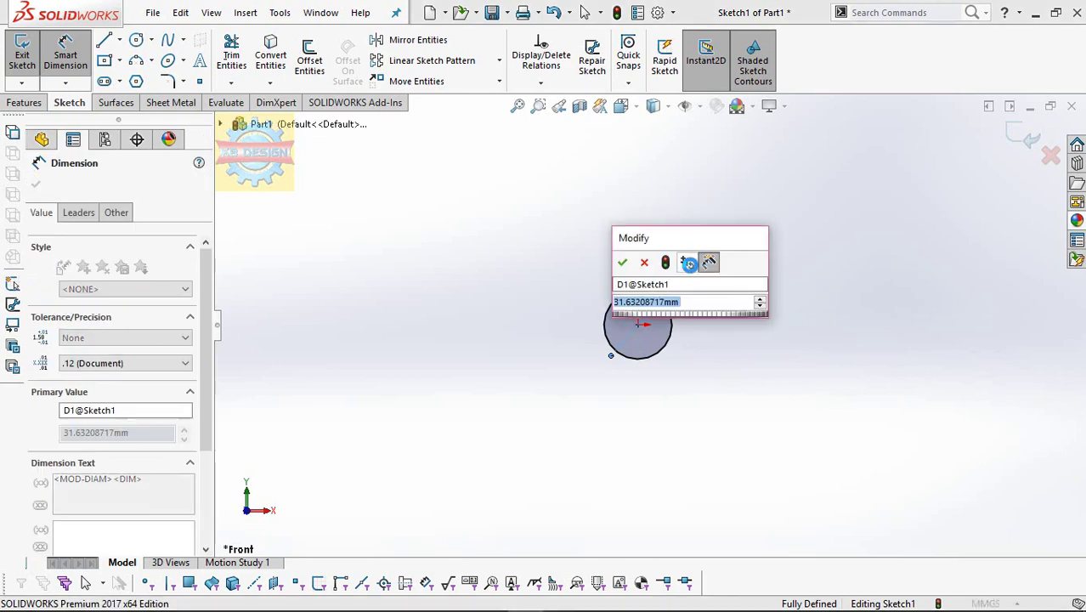
text(3)
key(Return)
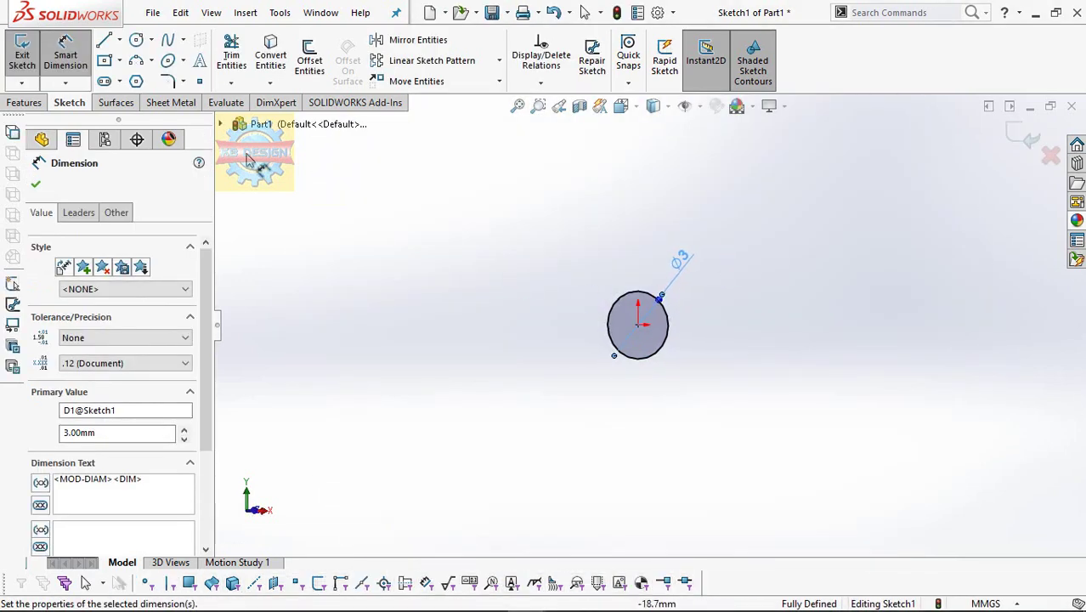
- Extrude the circle 19 mm into a cylindrical shaft
click(27, 103)
click(27, 68)
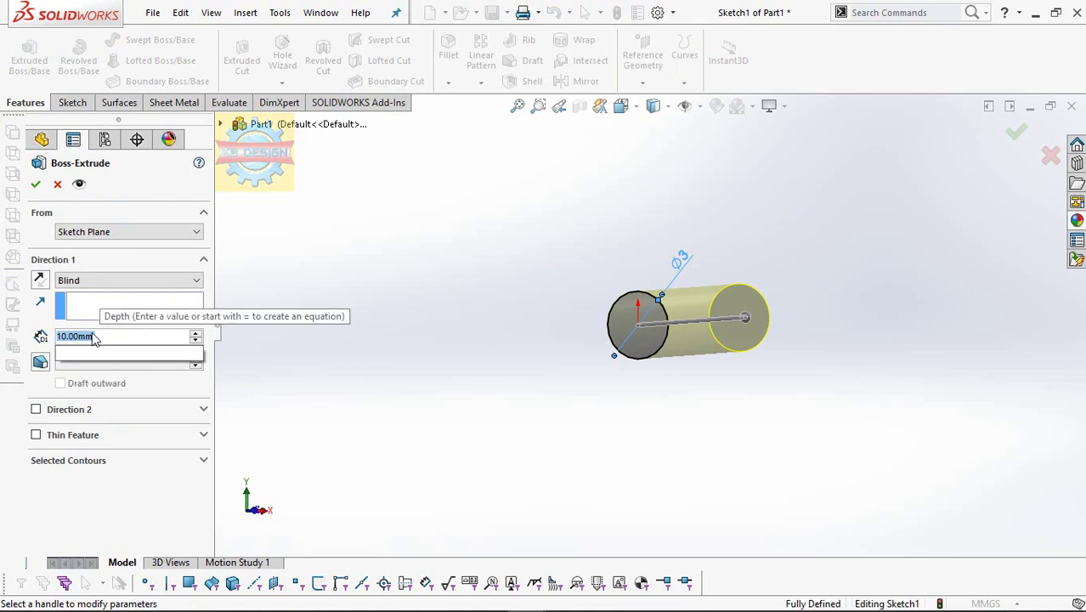
text(19)
key(Return)
click(35, 184)
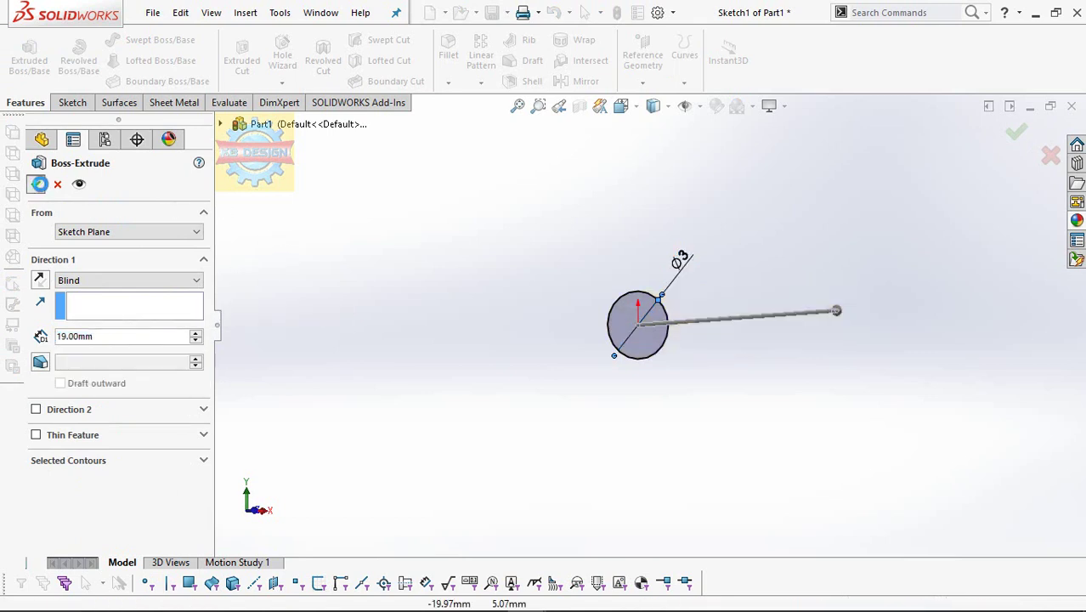
middle_drag(608, 372, 569, 333)
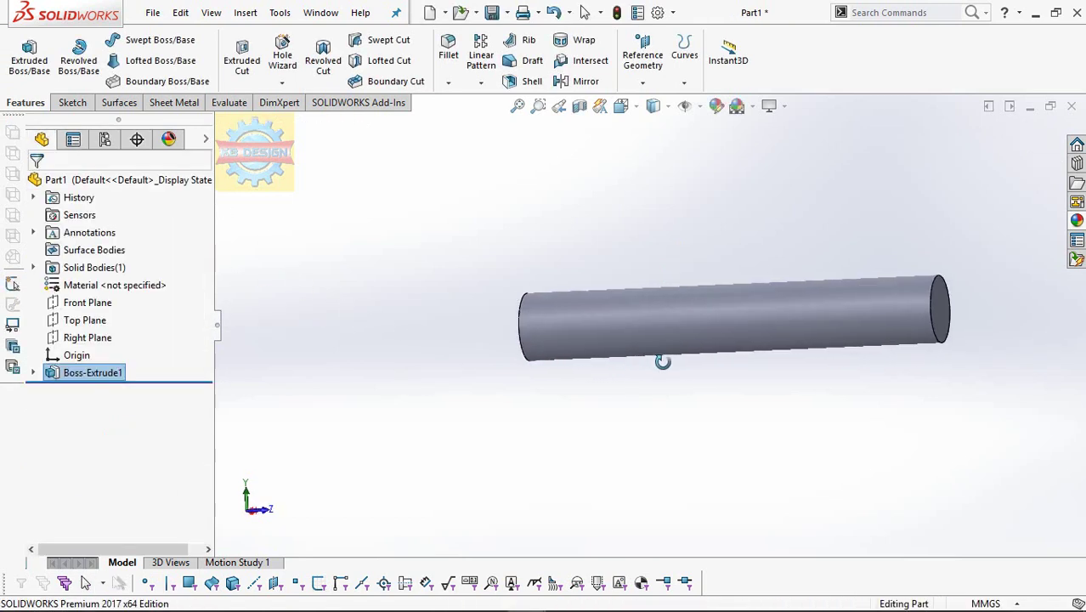
- Extrude a sketch on the shaft's end face 20 mm with a 10° draft into a point
click(554, 329)
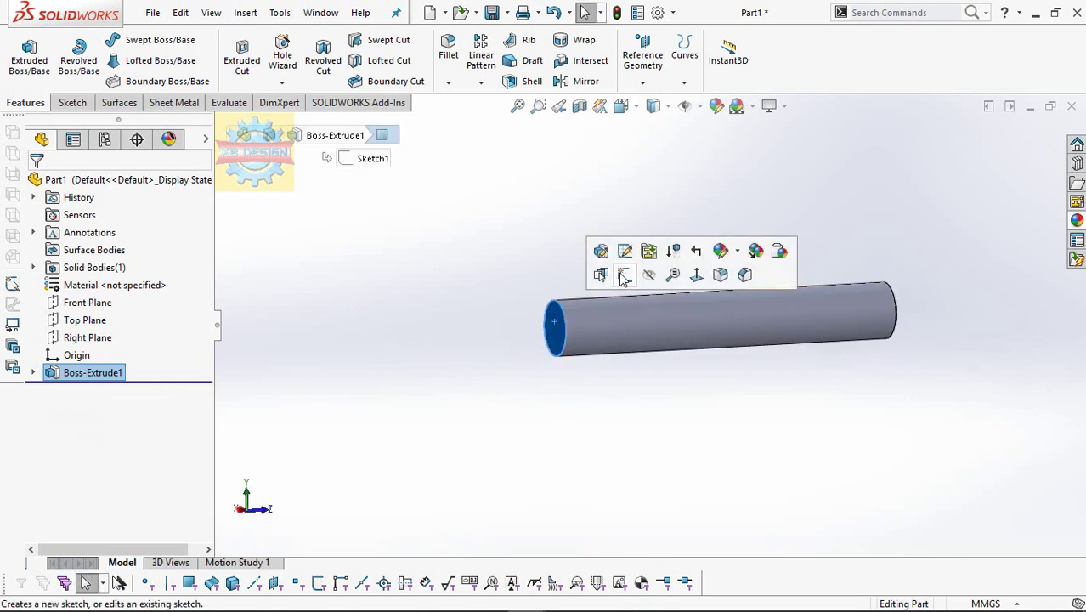
click(624, 273)
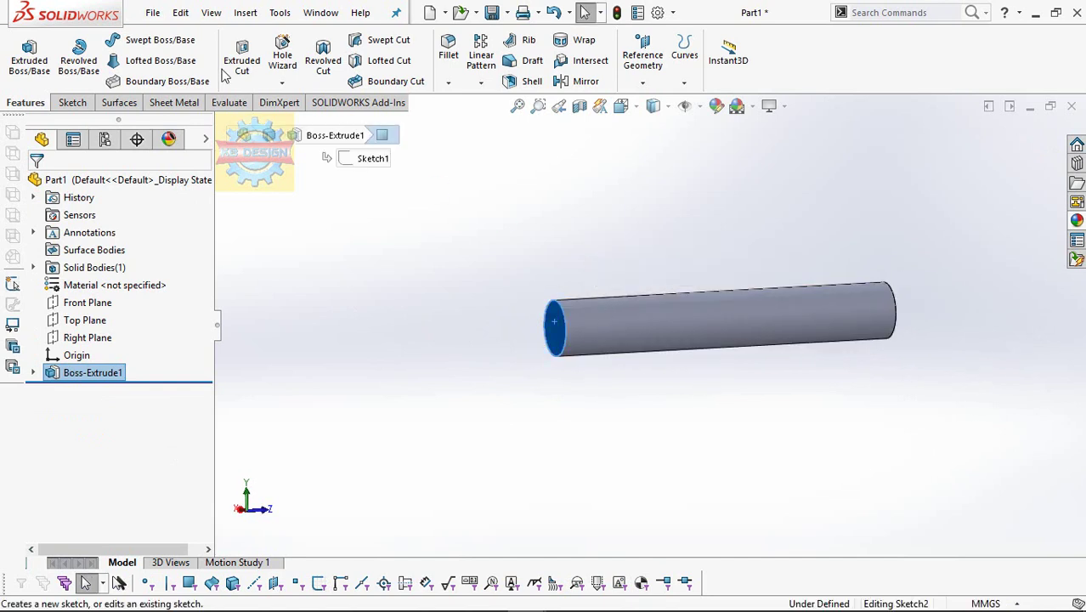
click(21, 103)
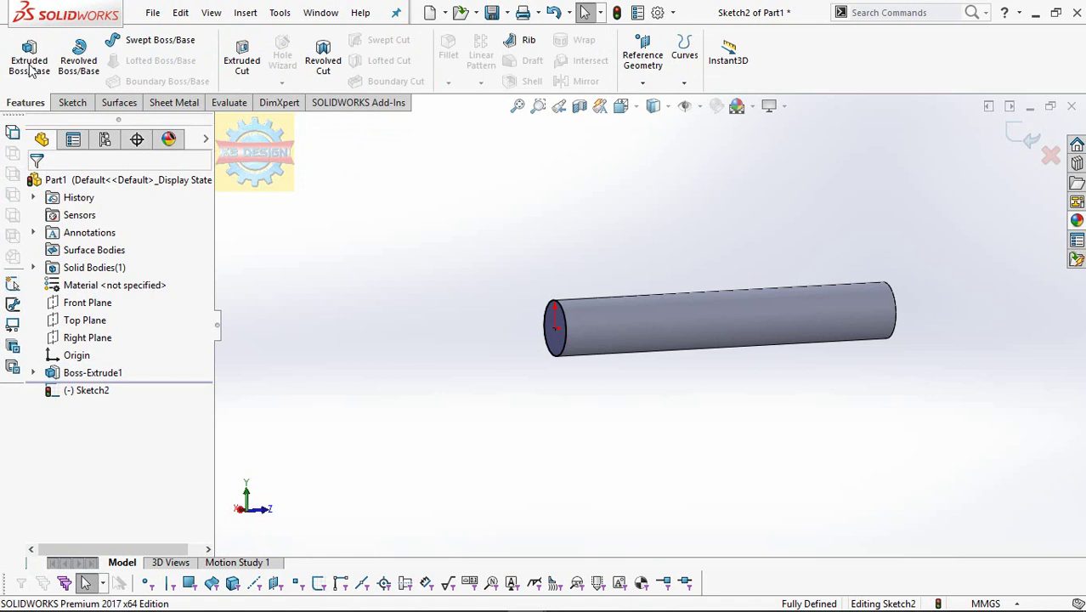
click(30, 62)
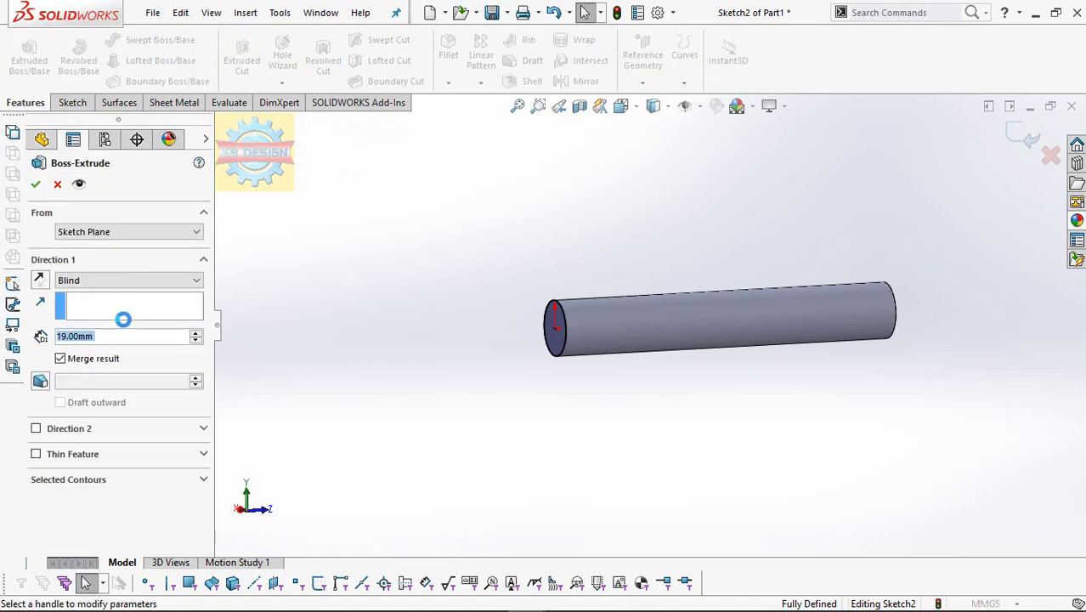
text(20)
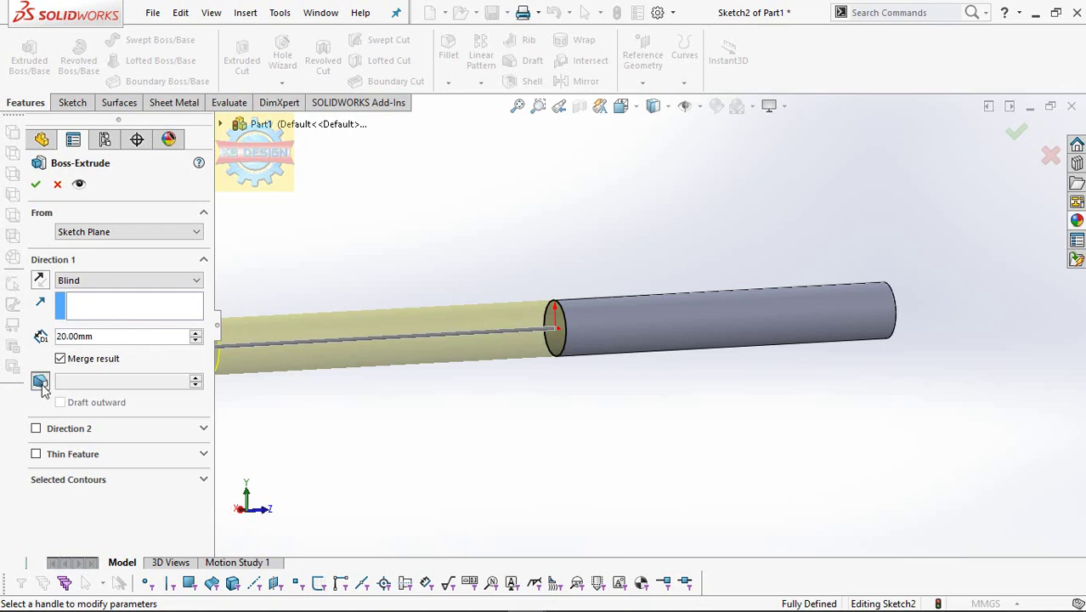
click(40, 383)
text(10)
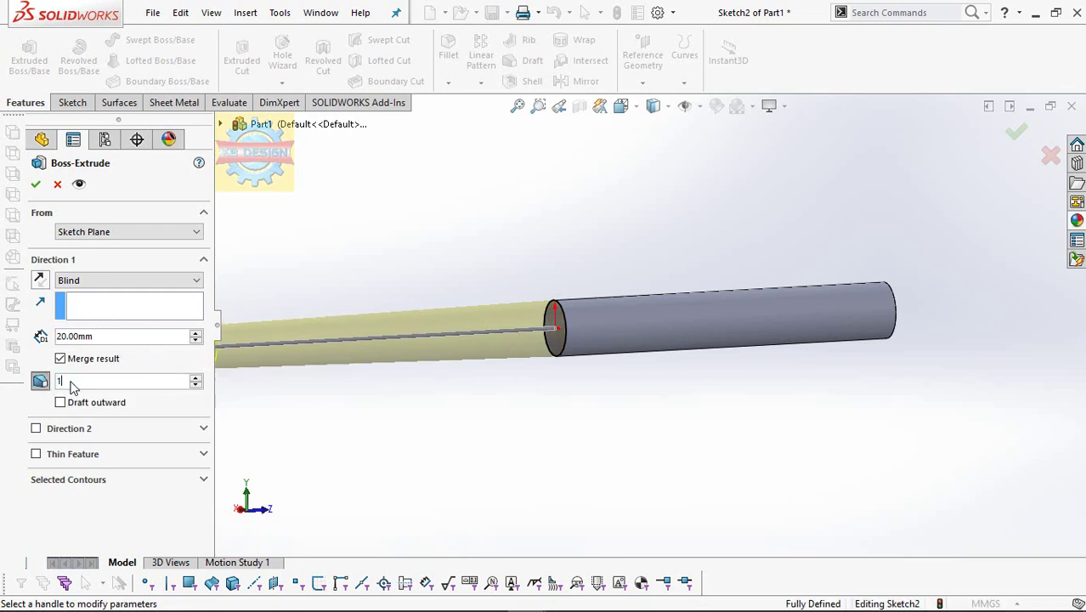
key(Return)
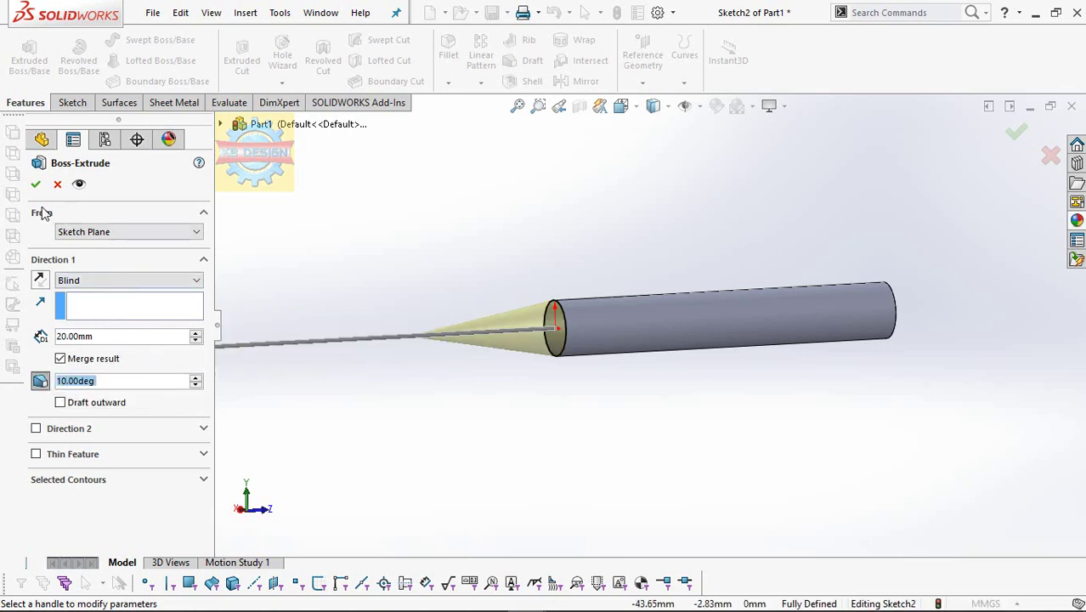
click(35, 184)
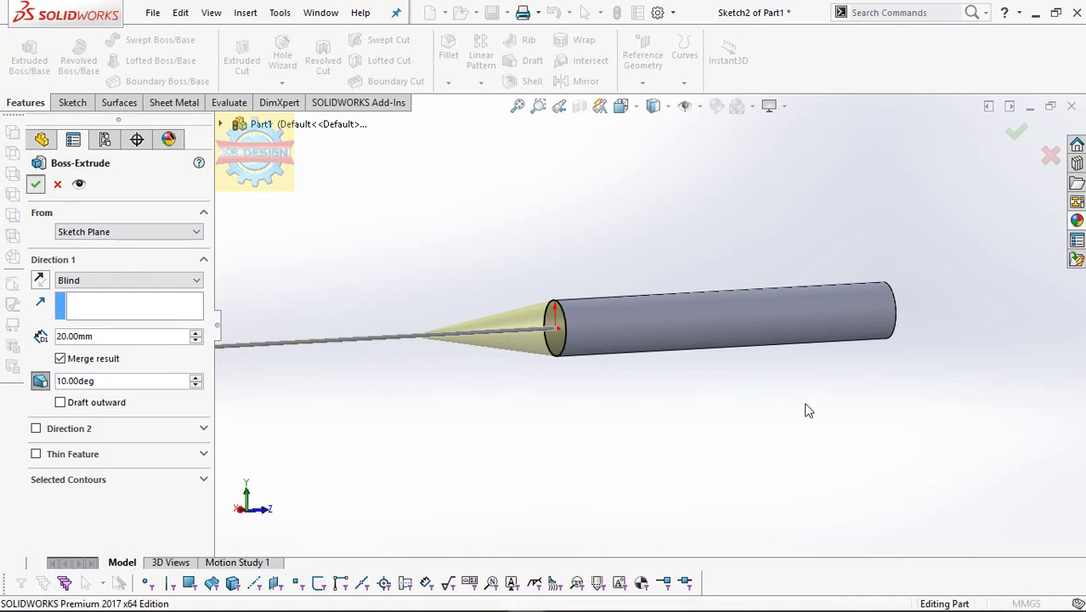
mouse_move(791, 410)
middle_down()
mouse_move(729, 399)
mouse_move(841, 301)
middle_up()
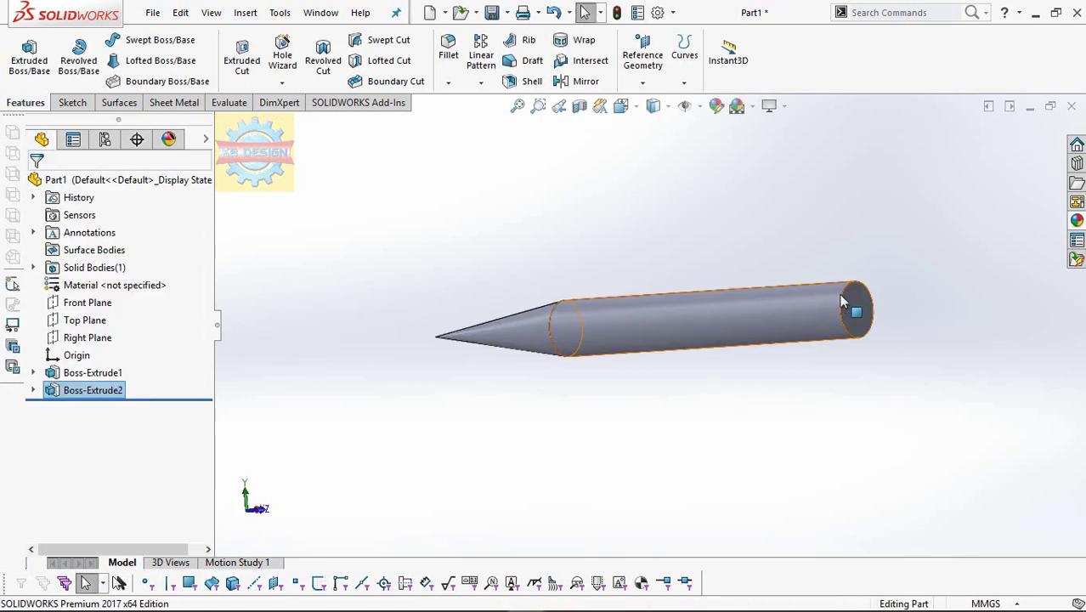
click(841, 302)
- Extrude the opposite end face 4 mm with a 30° outward draft as a countersunk head
click(914, 271)
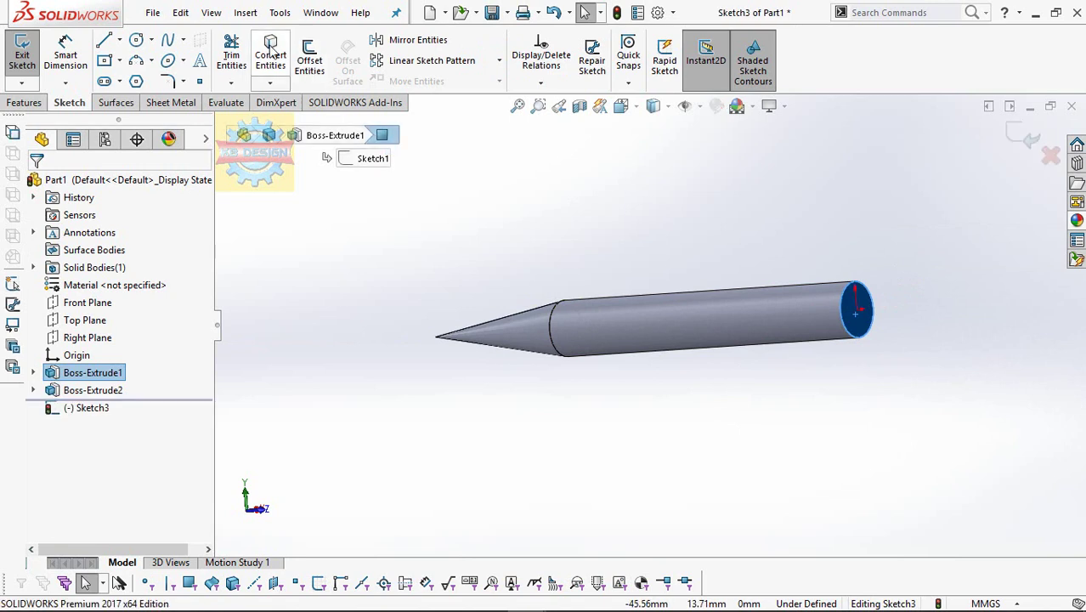
click(38, 99)
click(26, 70)
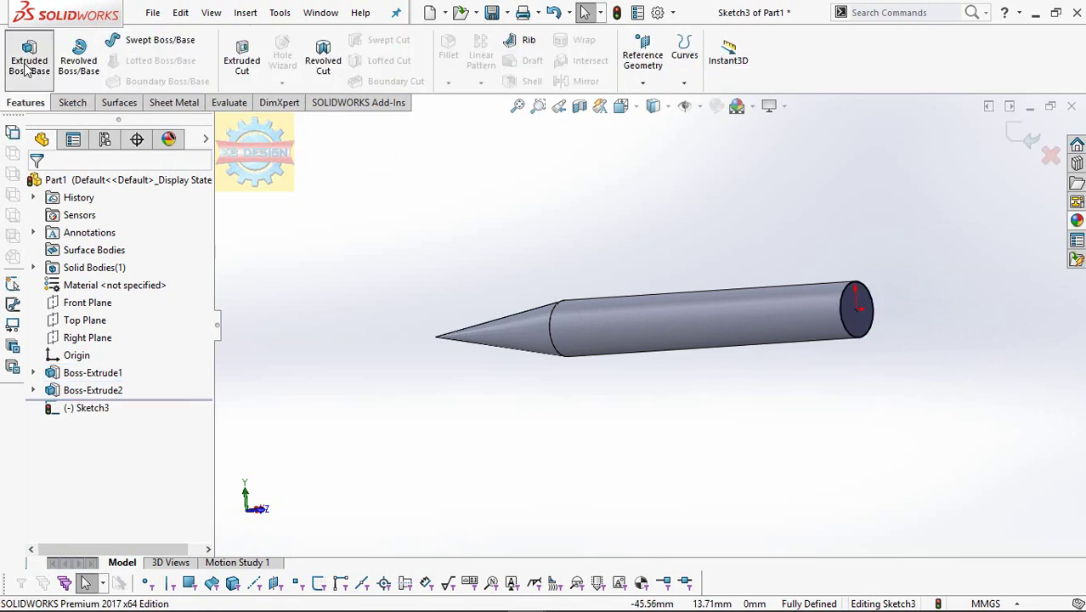
click(26, 70)
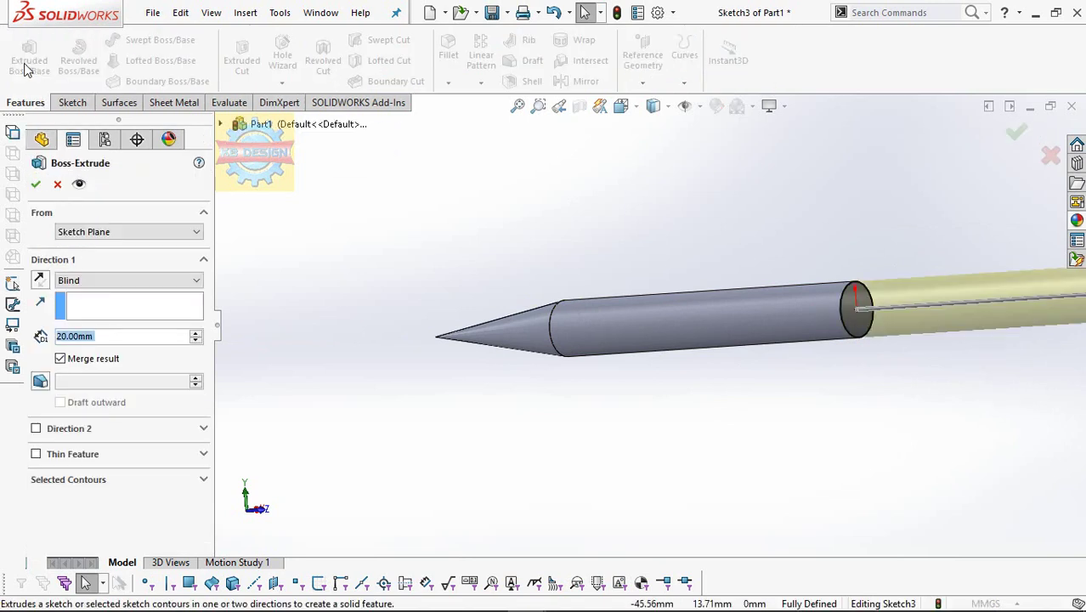
text(4)
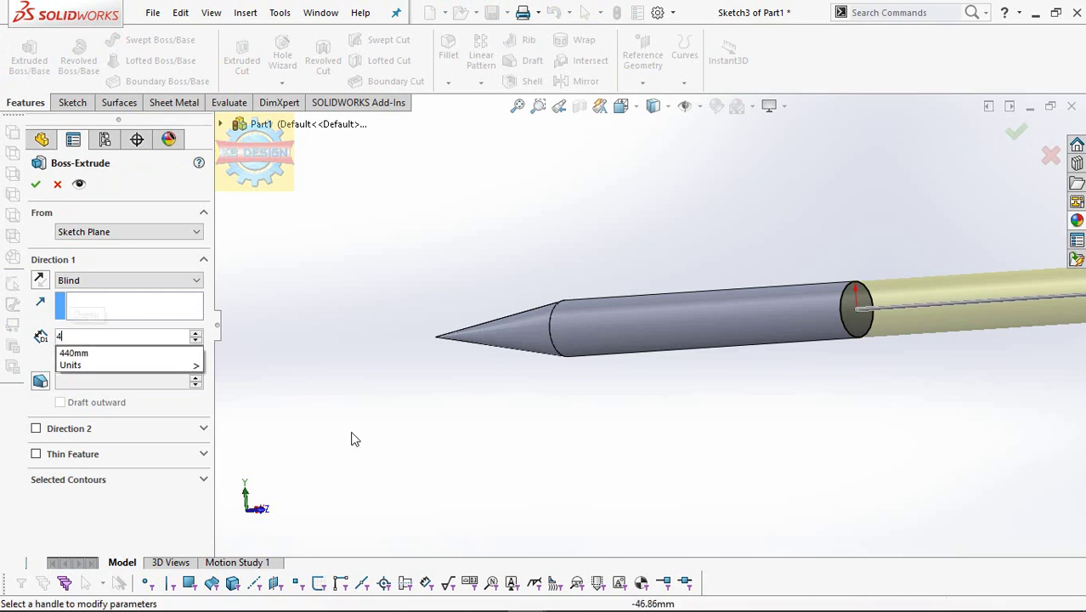
key(Return)
click(47, 383)
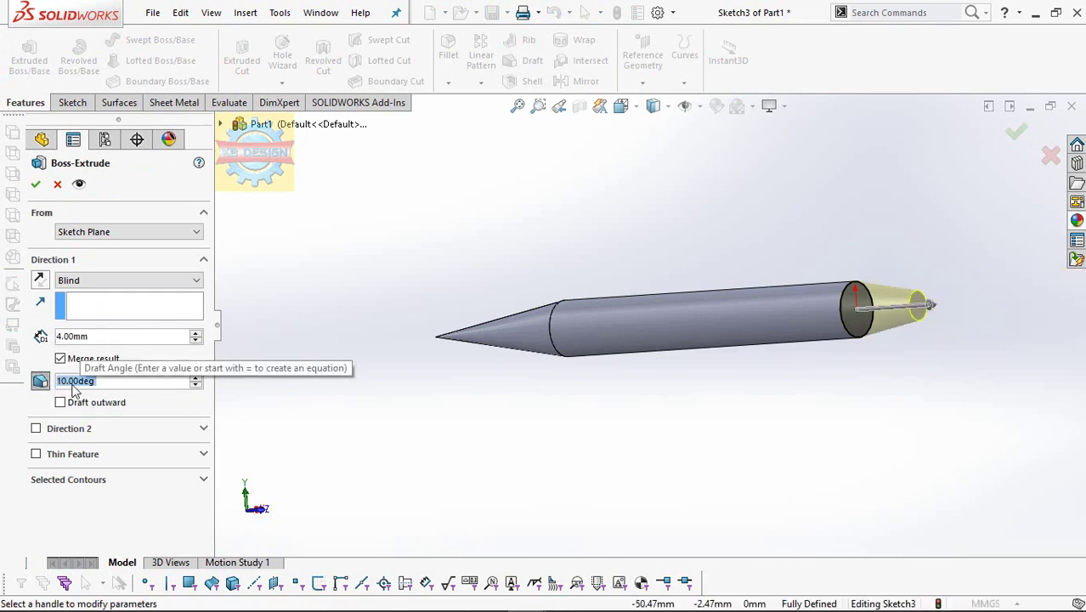
text(30)
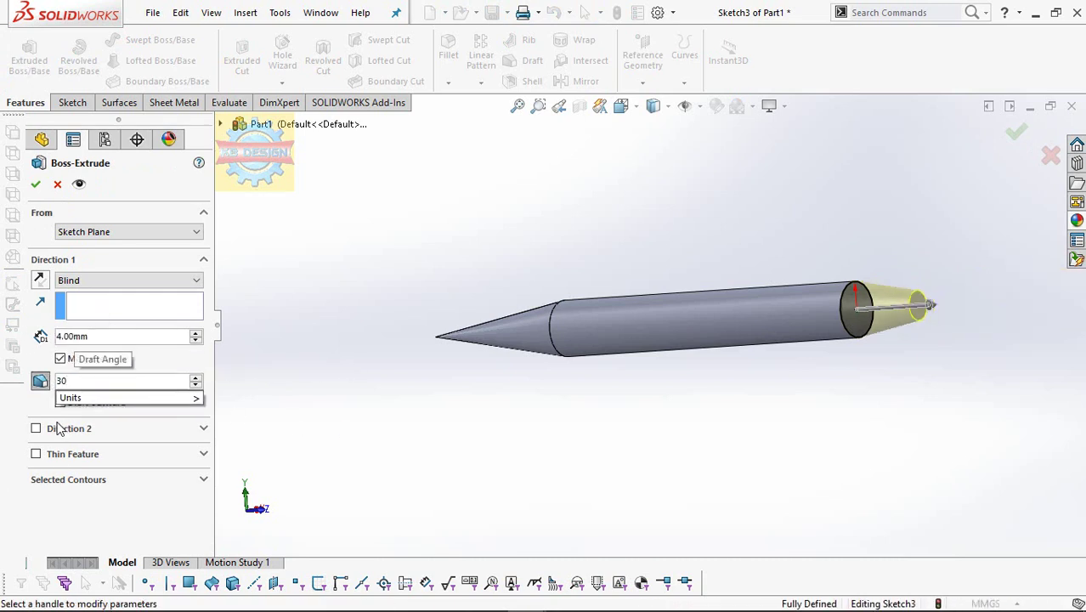
click(61, 403)
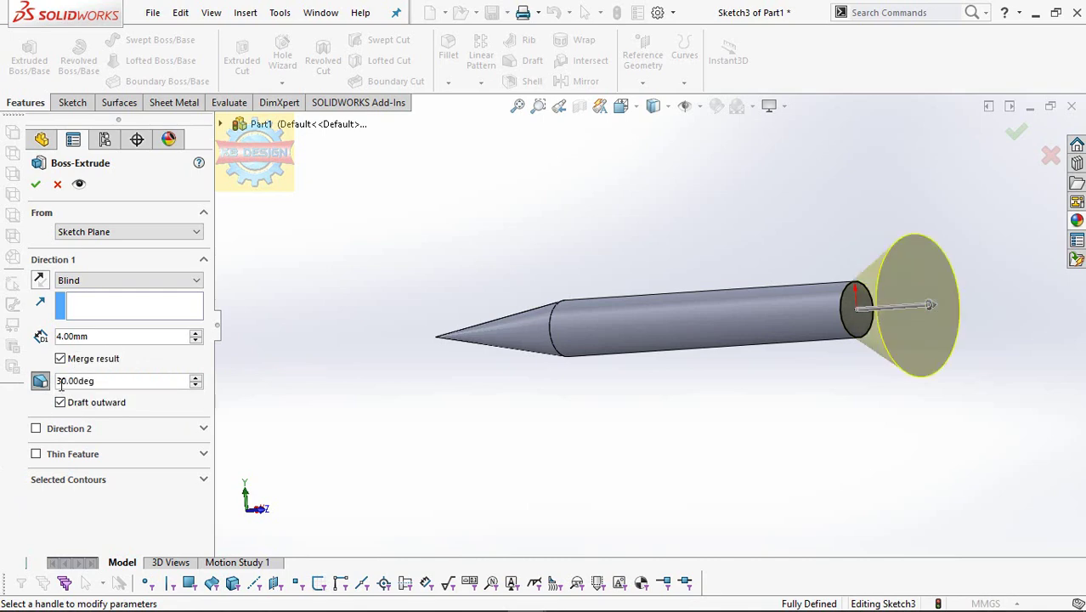
click(36, 186)
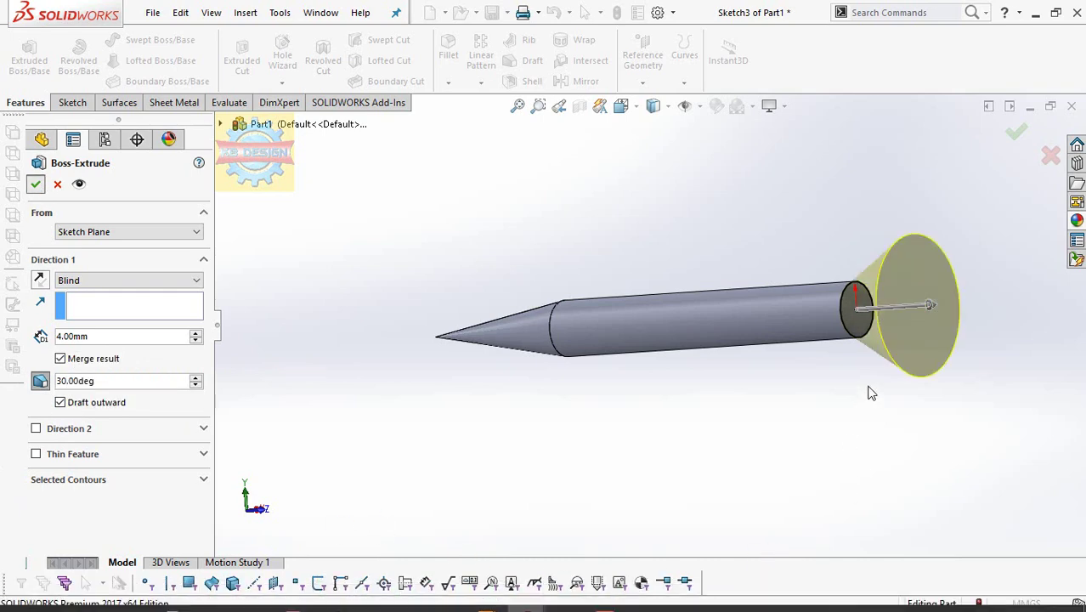
click(917, 341)
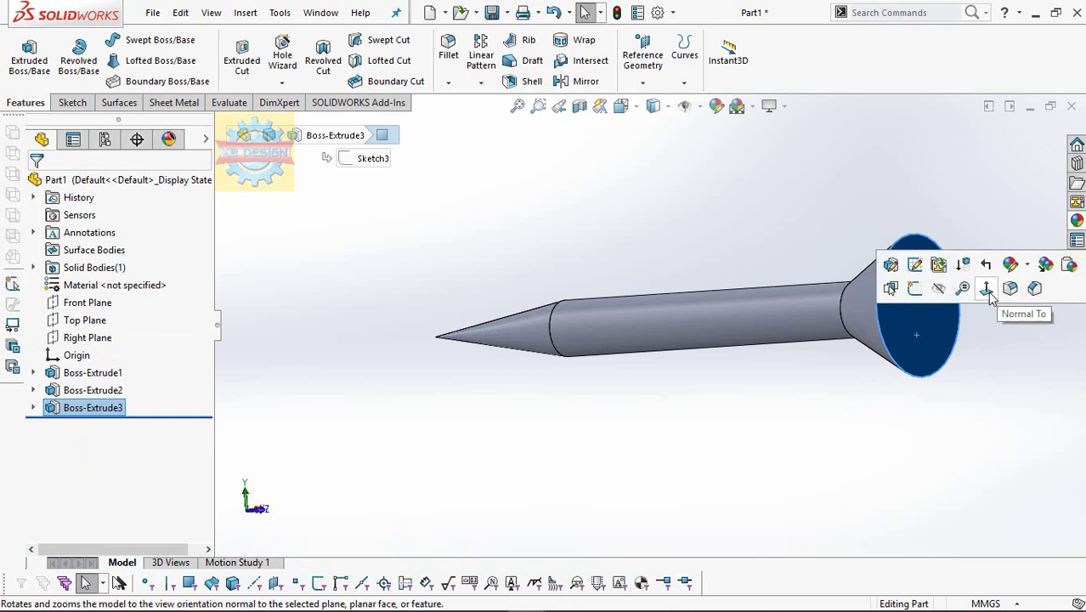
- Sketch a horizontal centre rectangle anchored at the origin on the head's face
click(1009, 295)
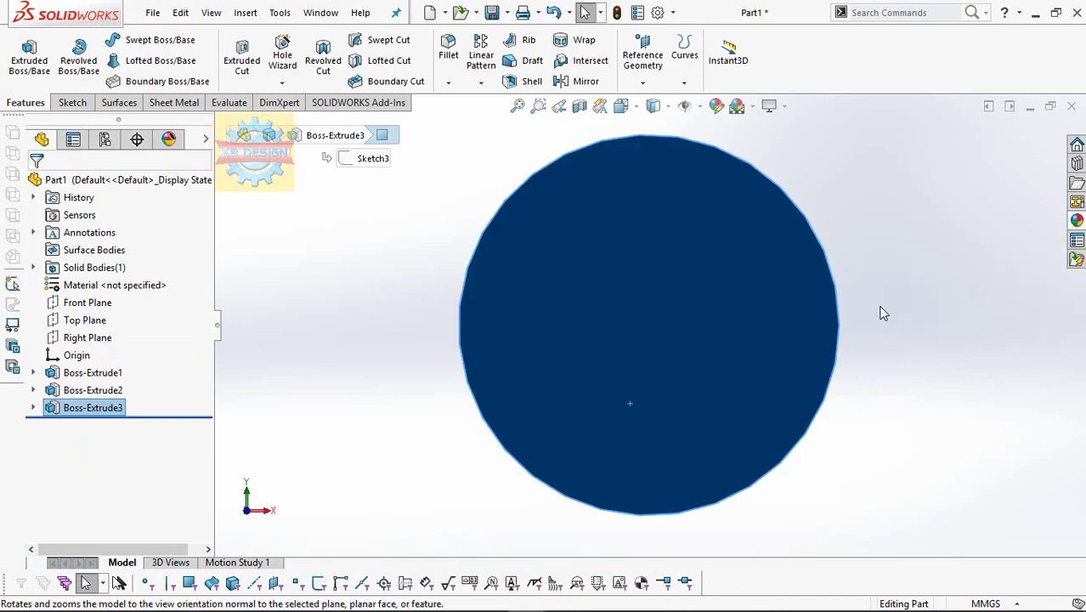
click(60, 101)
click(22, 52)
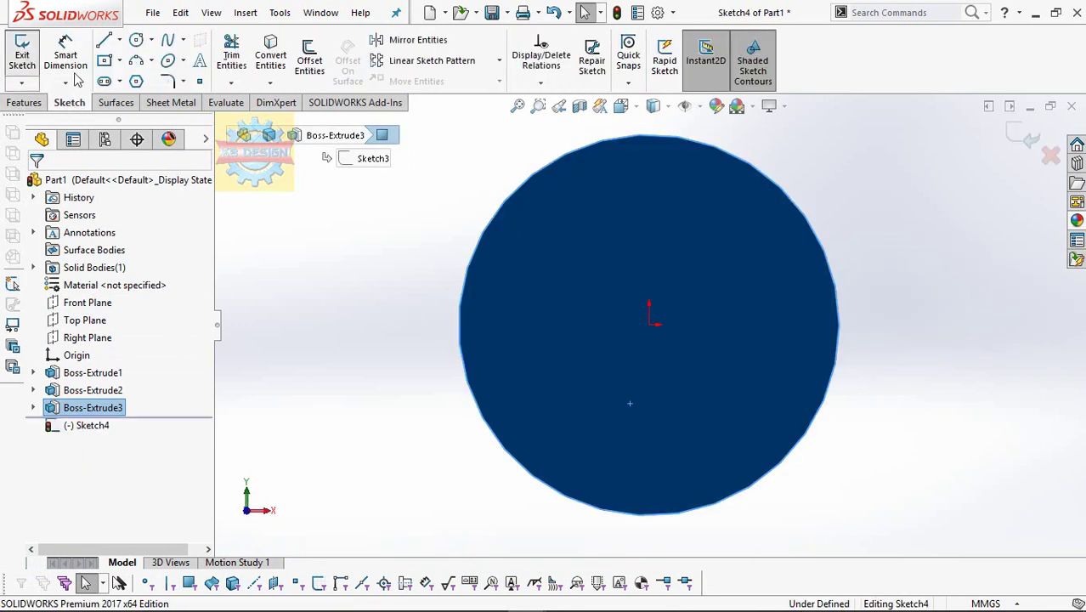
click(120, 61)
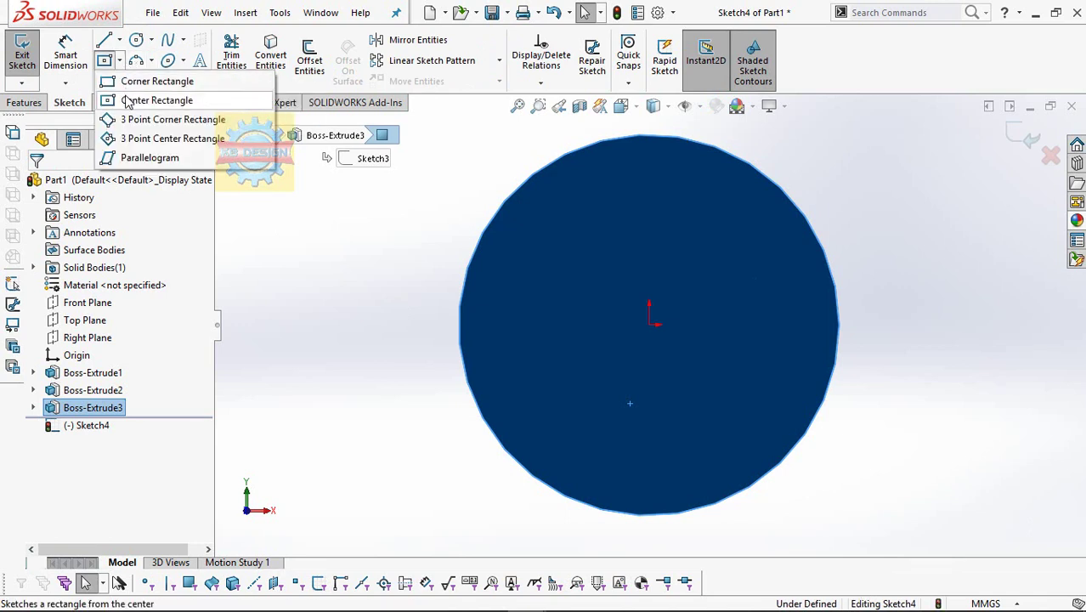
click(128, 102)
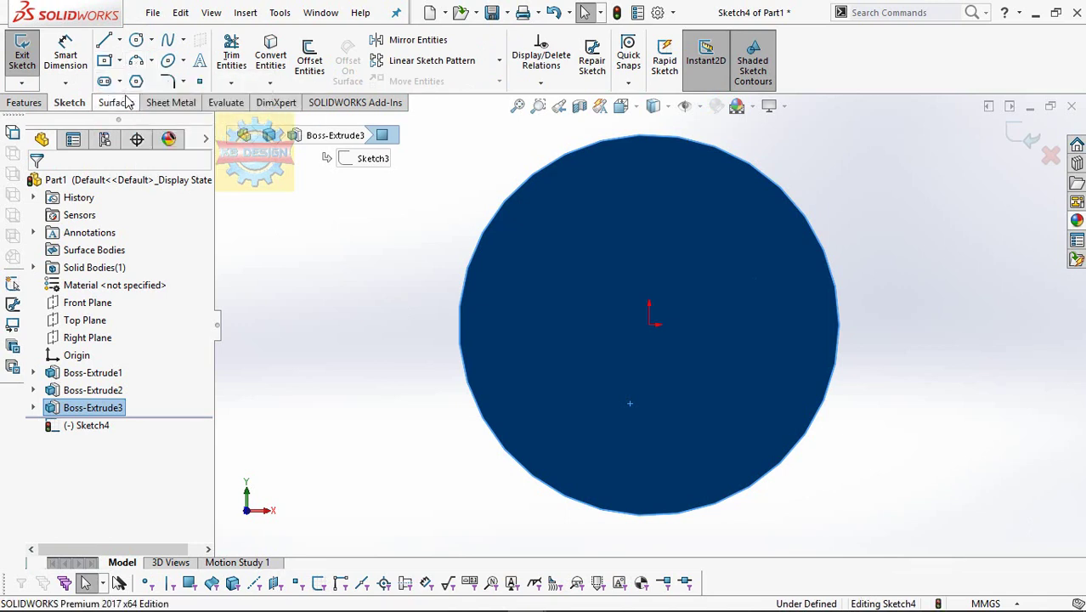
click(649, 325)
click(537, 288)
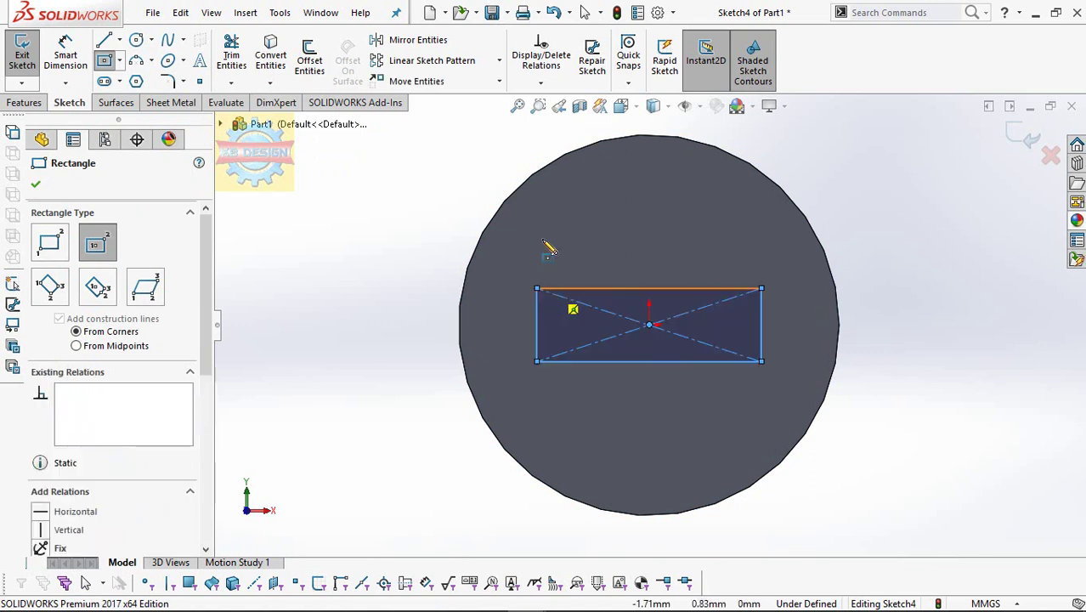
- Dimension the rectangle's width to 5.10 mm
click(76, 60)
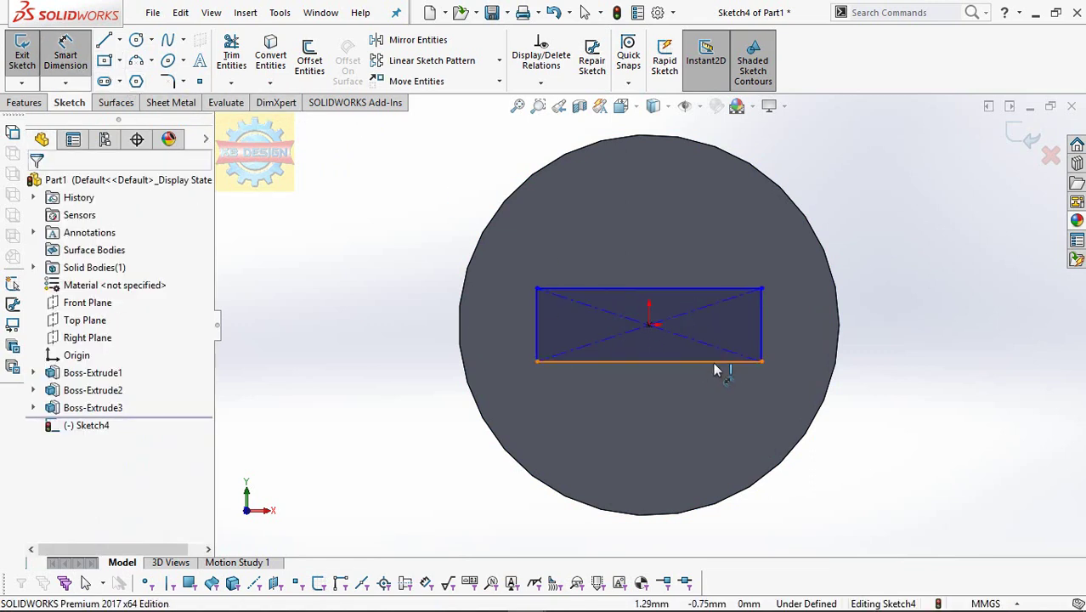
click(934, 435)
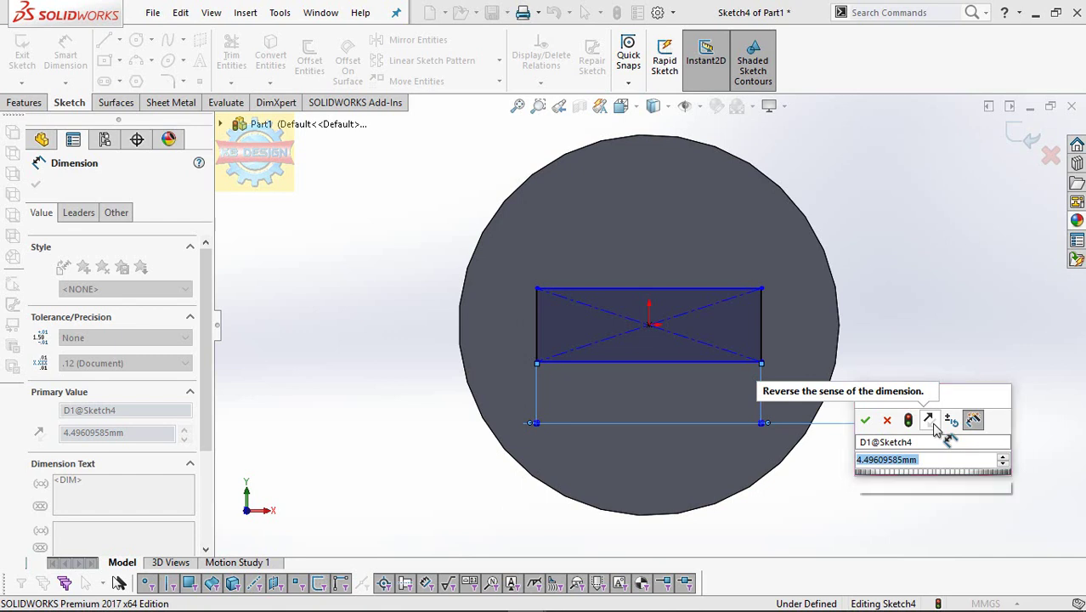
text(4.5)
key(Return)
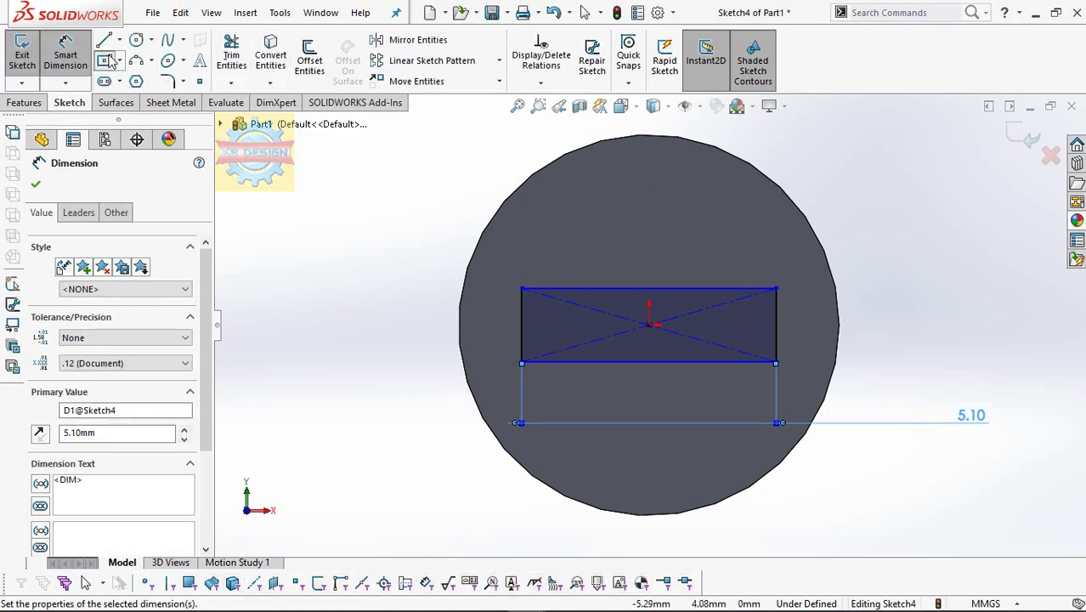
- Add a vertical centre rectangle at the origin with a 5.10 mm height
click(648, 324)
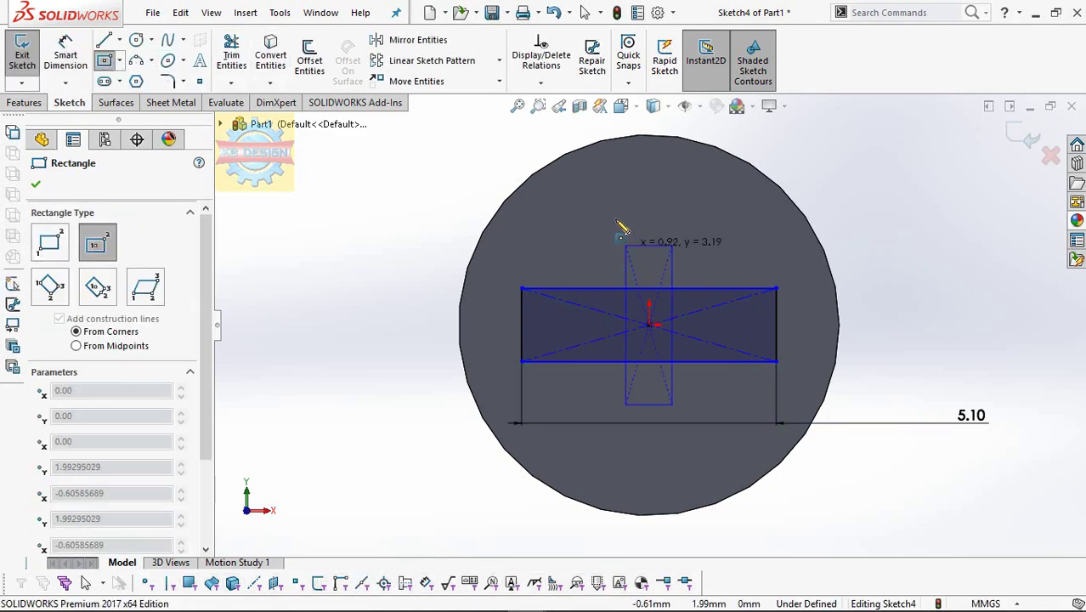
click(601, 211)
key(Escape)
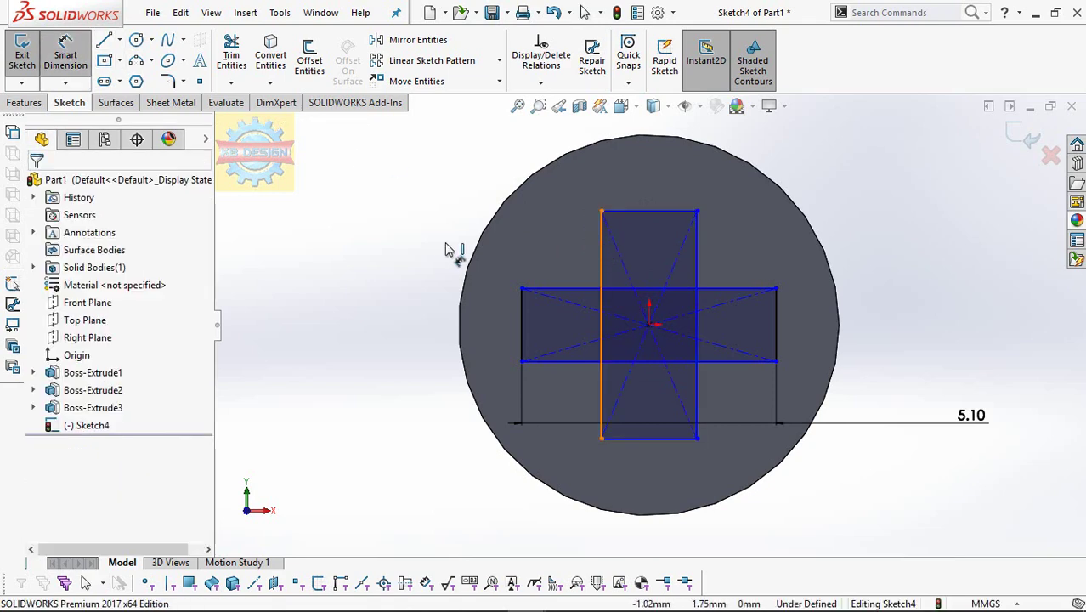
click(379, 258)
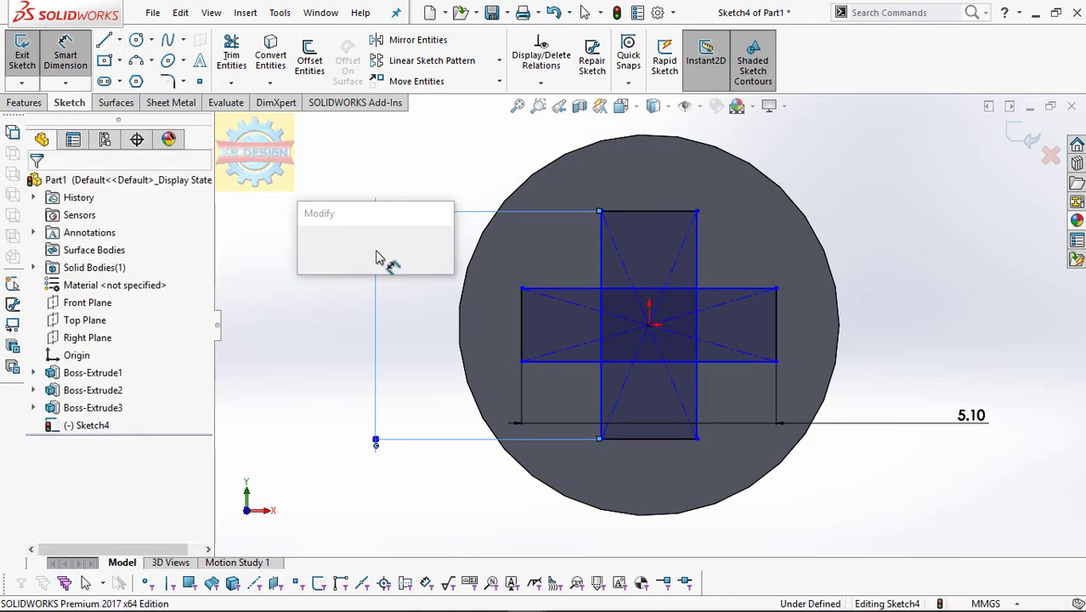
text(5.)
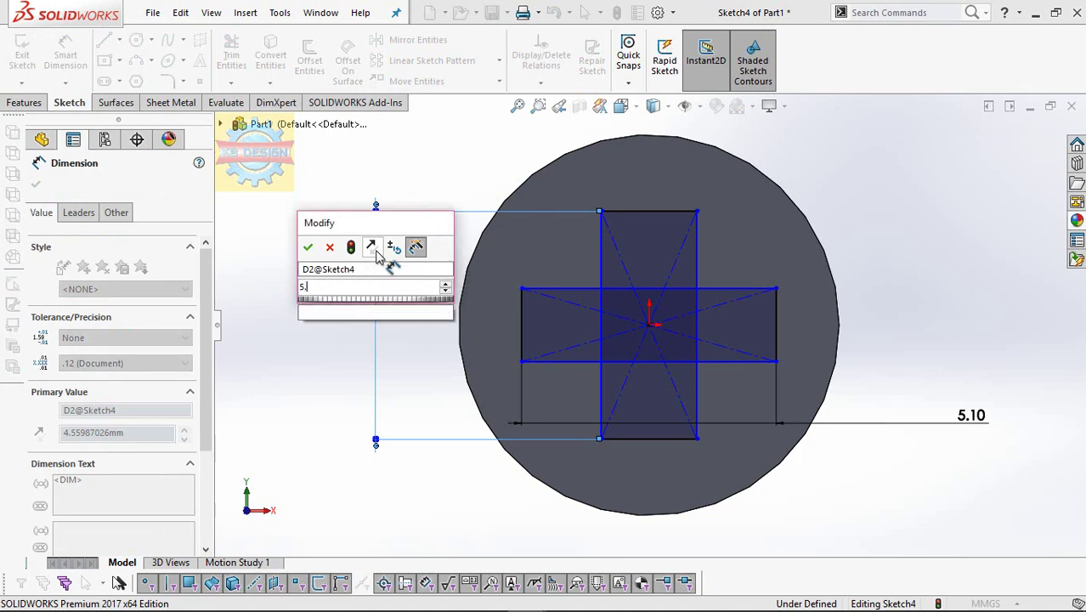
text(1)
key(Return)
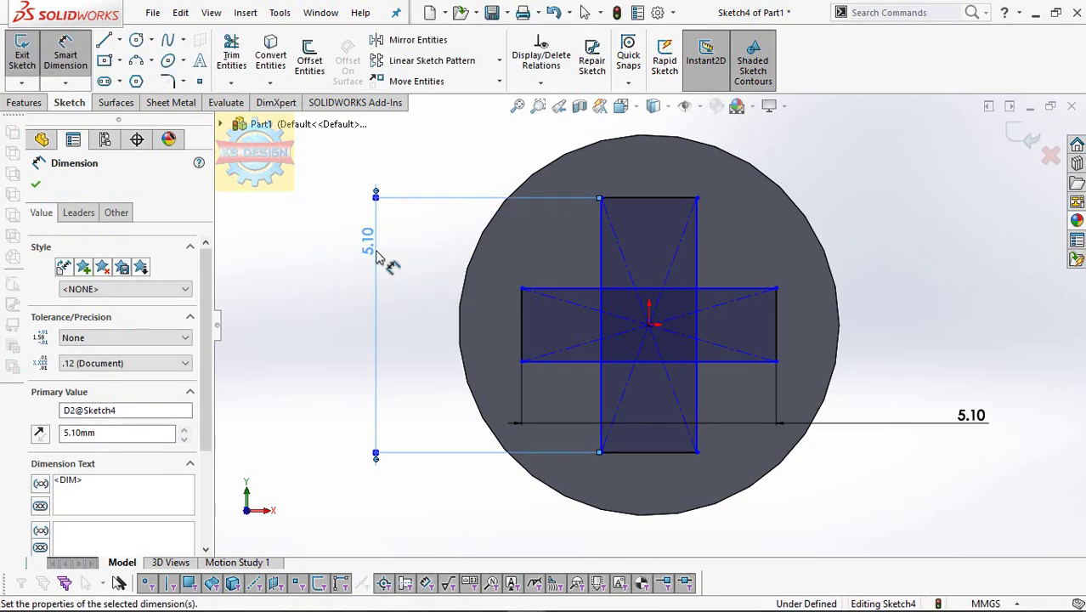
key(Escape)
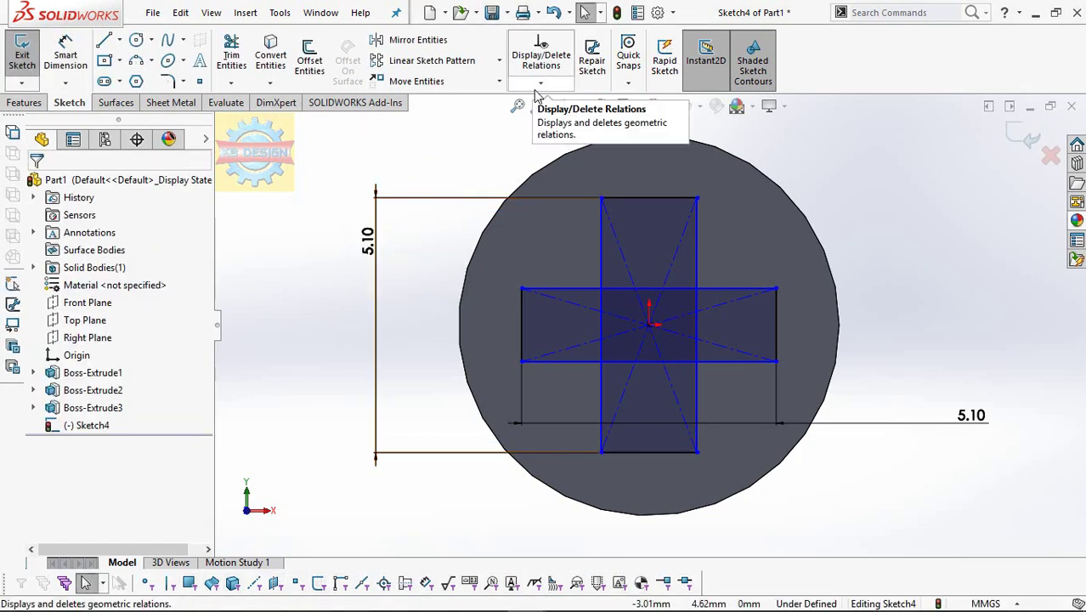
- Make the vertical rectangle's top edge equal to the horizontal rectangle's left edge
click(541, 82)
click(543, 117)
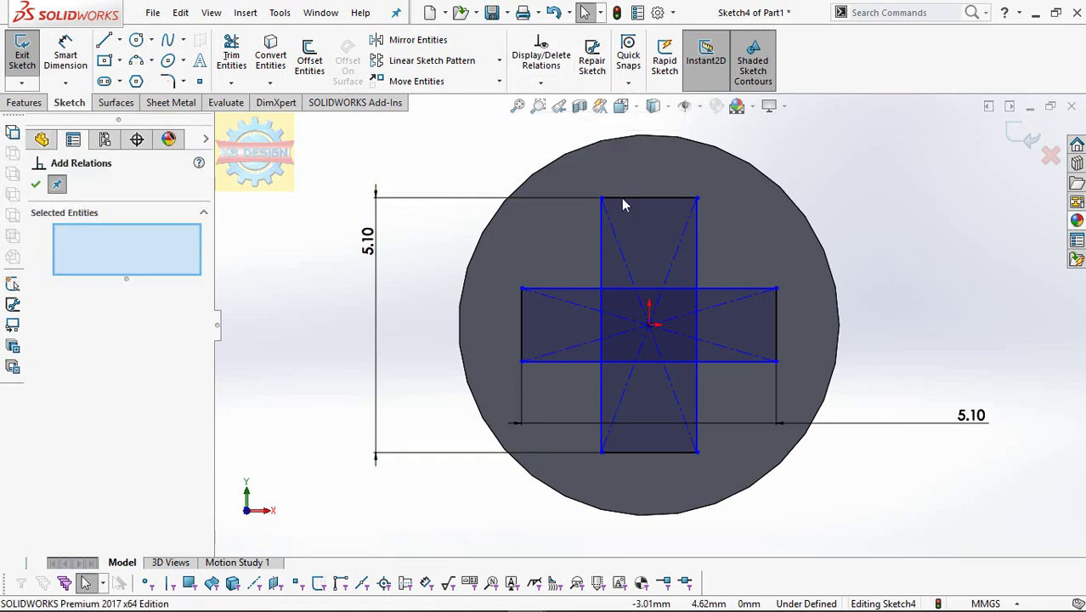
click(621, 198)
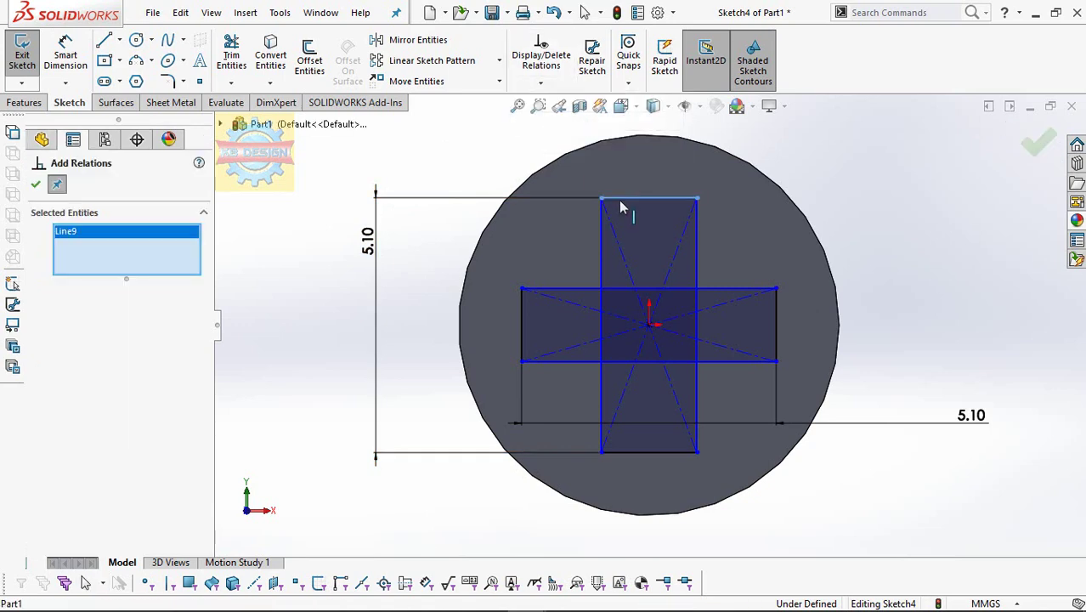
click(522, 323)
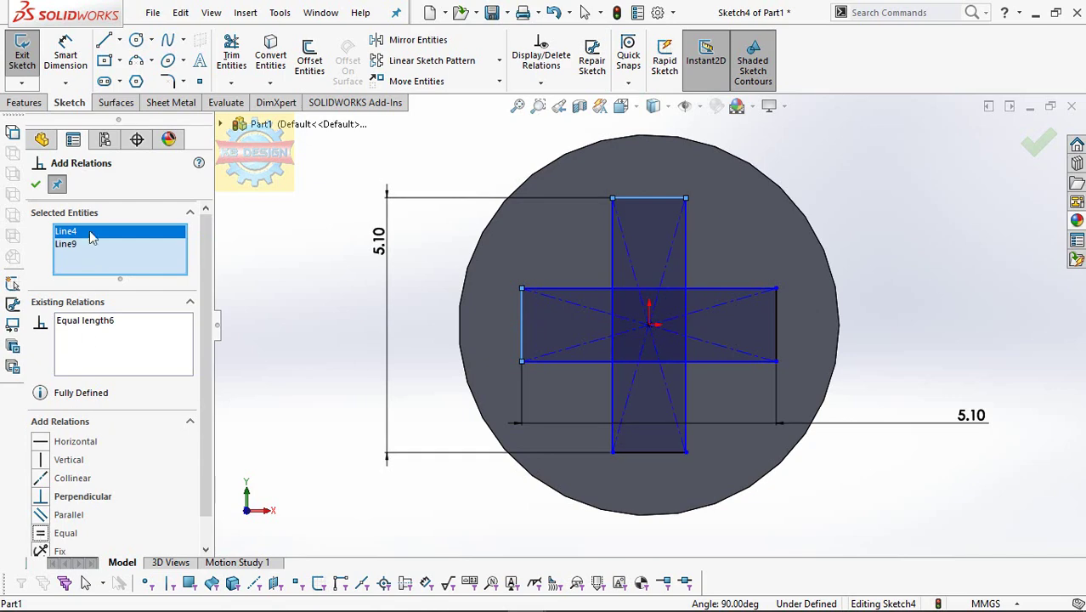
key(Escape)
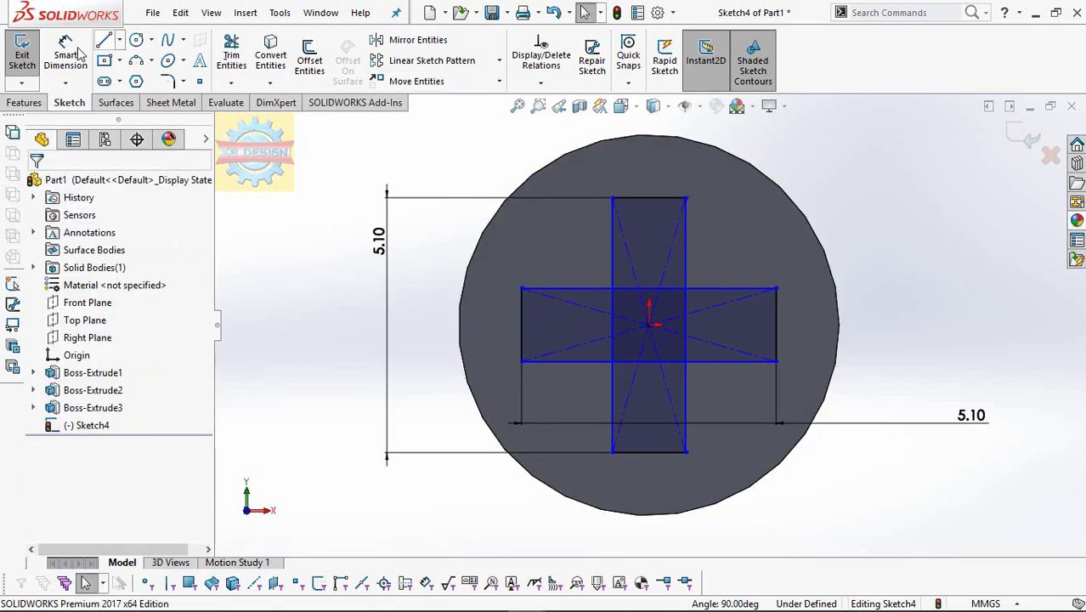
- Dimension the cross arm width to 1.35 mm
click(76, 53)
click(780, 332)
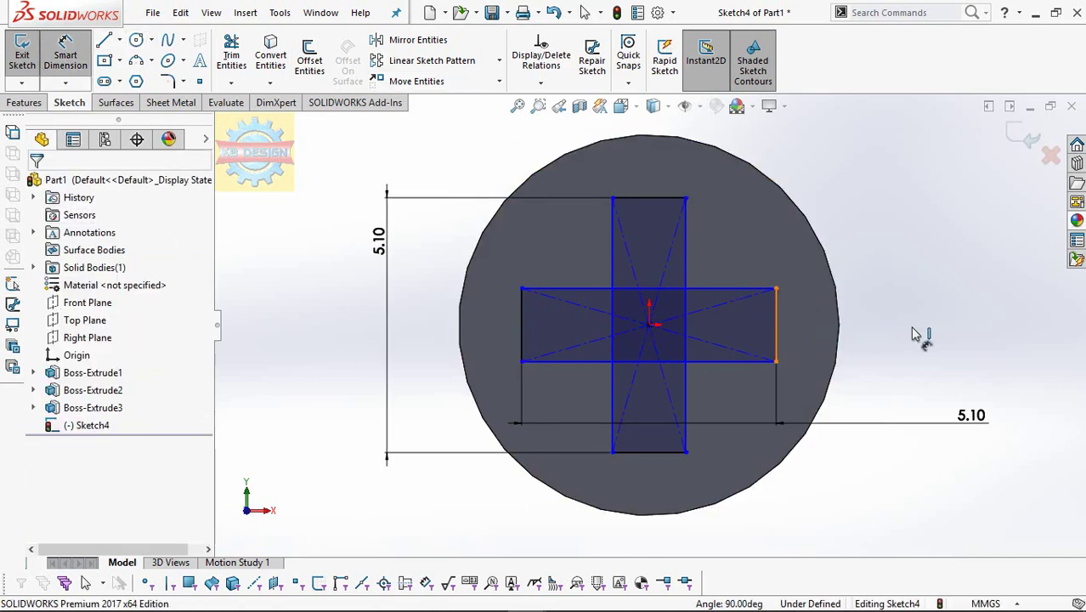
click(912, 331)
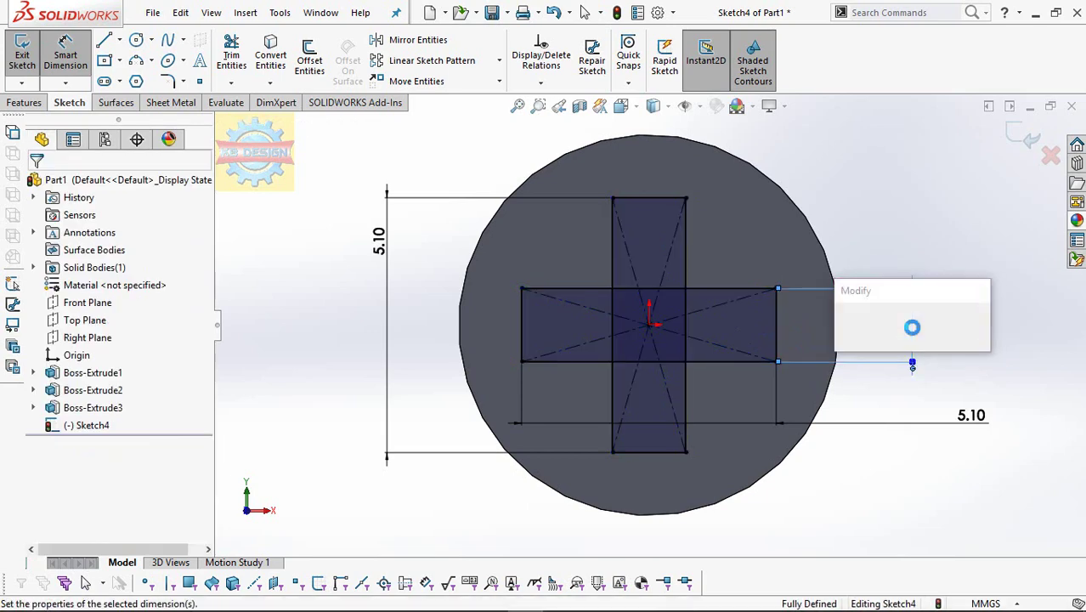
text(1.35)
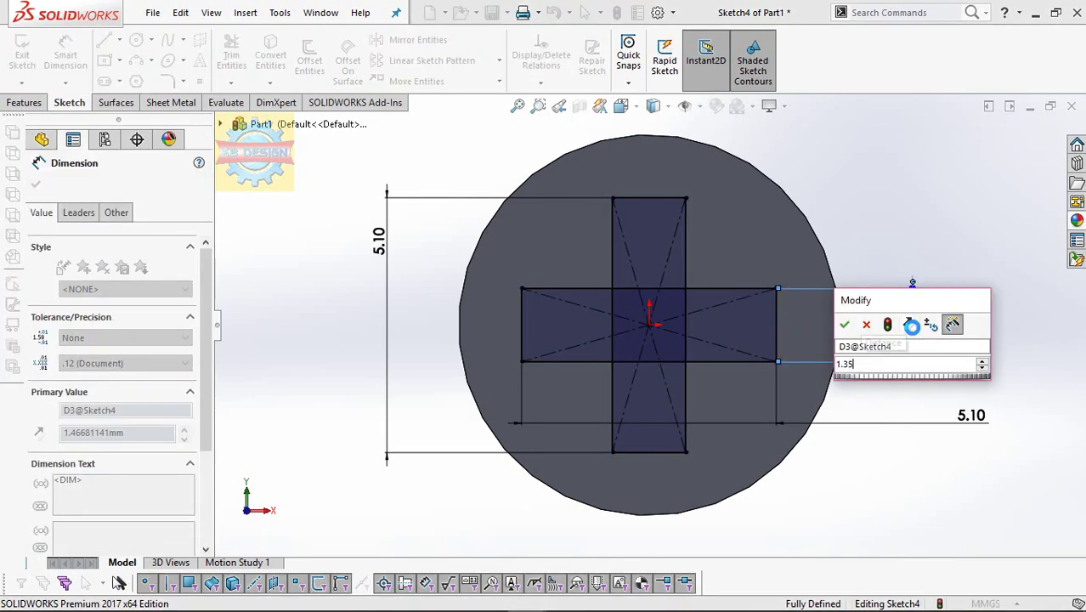
key(Return)
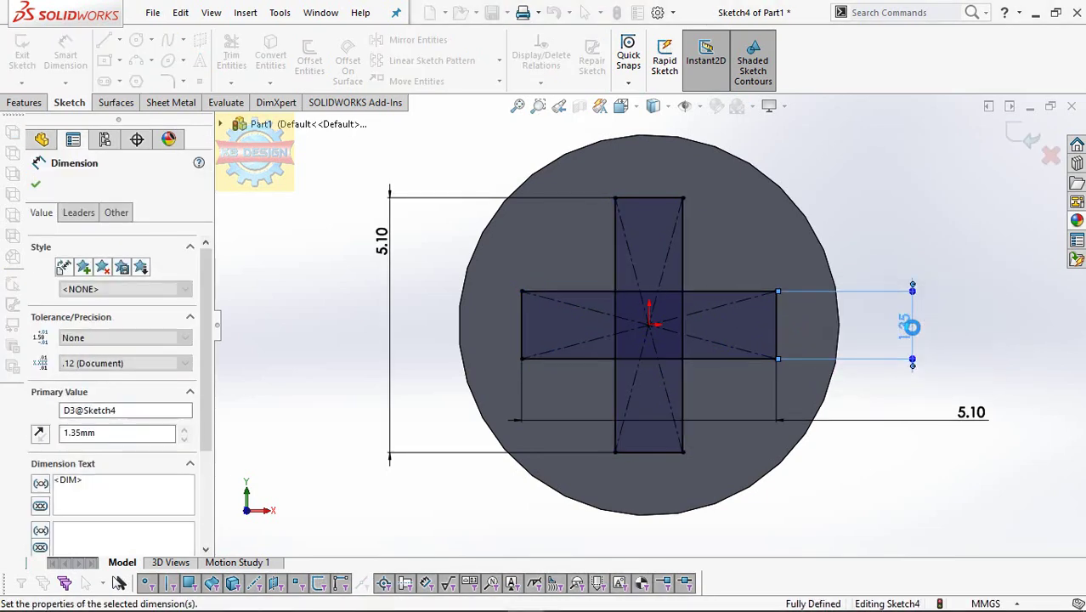
key(Escape)
- Power-trim the overlapping inner lines at the cross centre and exit the sketch
click(230, 55)
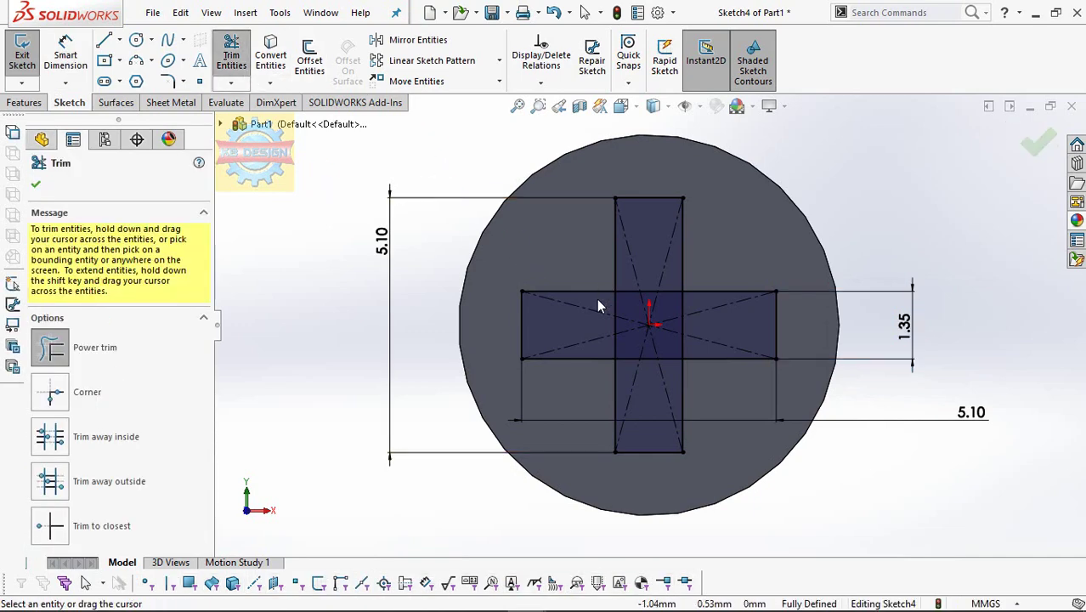
drag(597, 306, 627, 294)
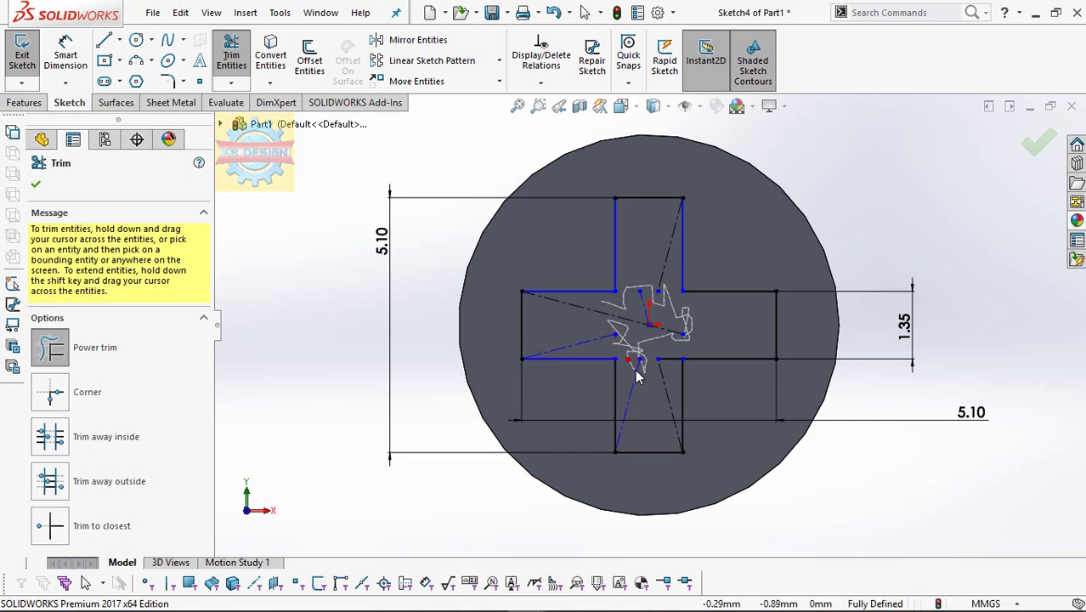
drag(666, 363, 679, 349)
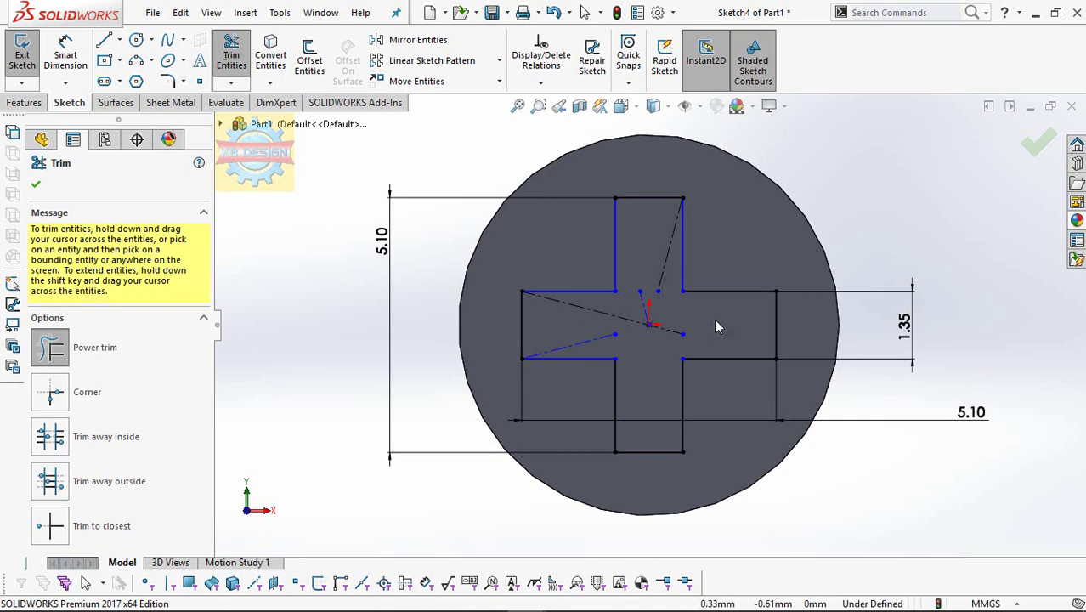
key(Escape)
click(24, 102)
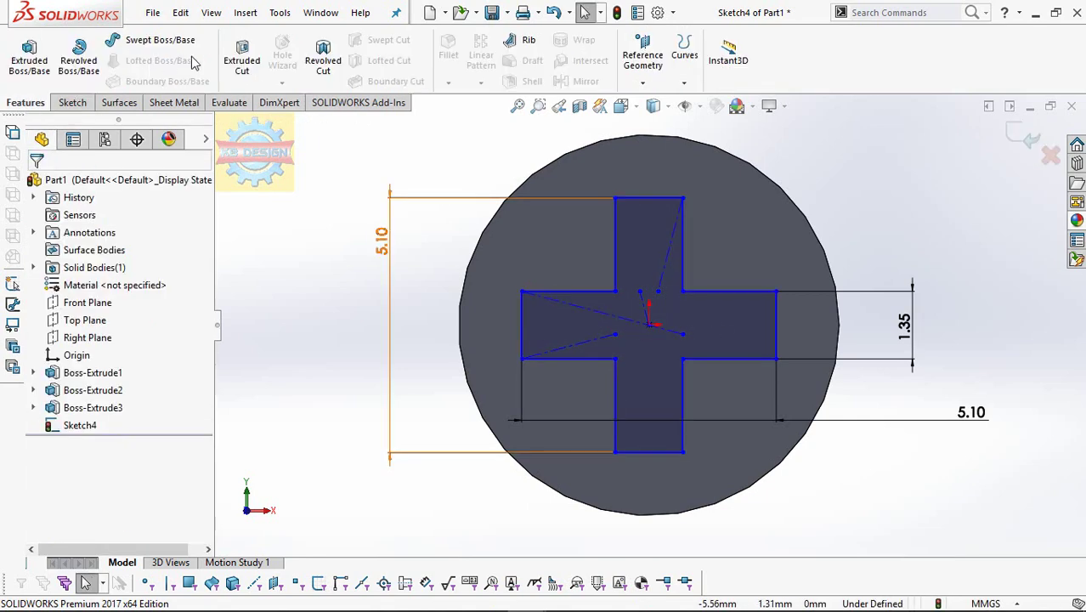
- Cut-extrude the cross sketch 1.50 mm deep into the head with a 3° draft
click(241, 58)
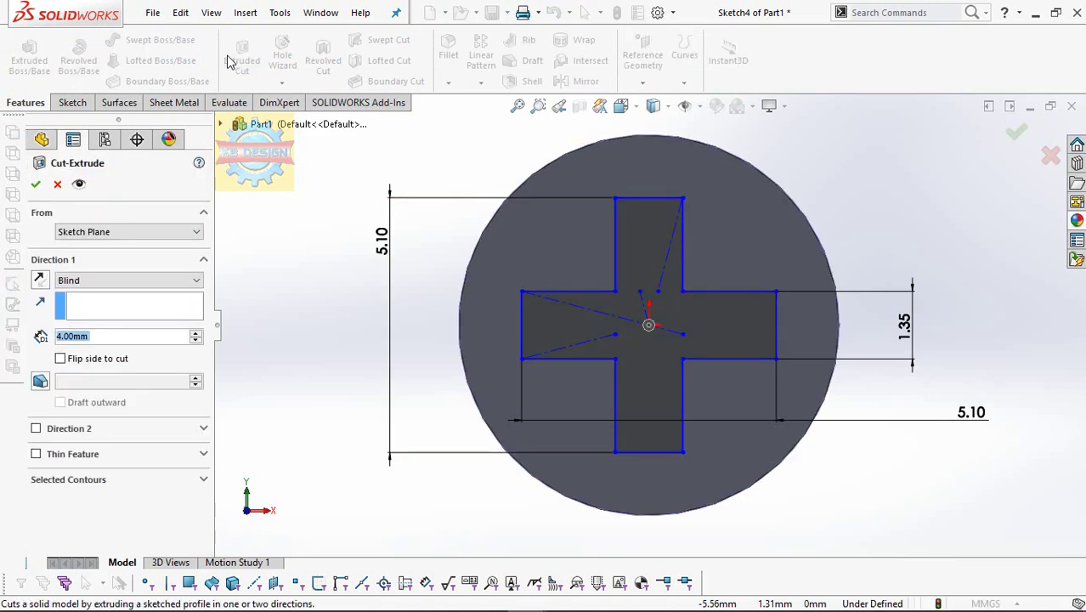
text(1.5)
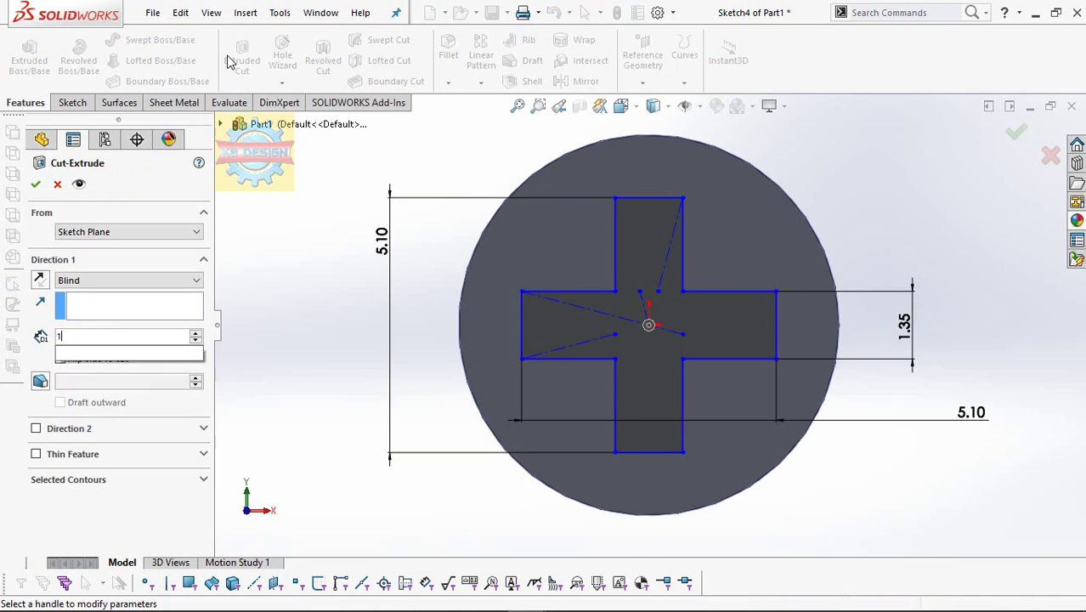
key(Return)
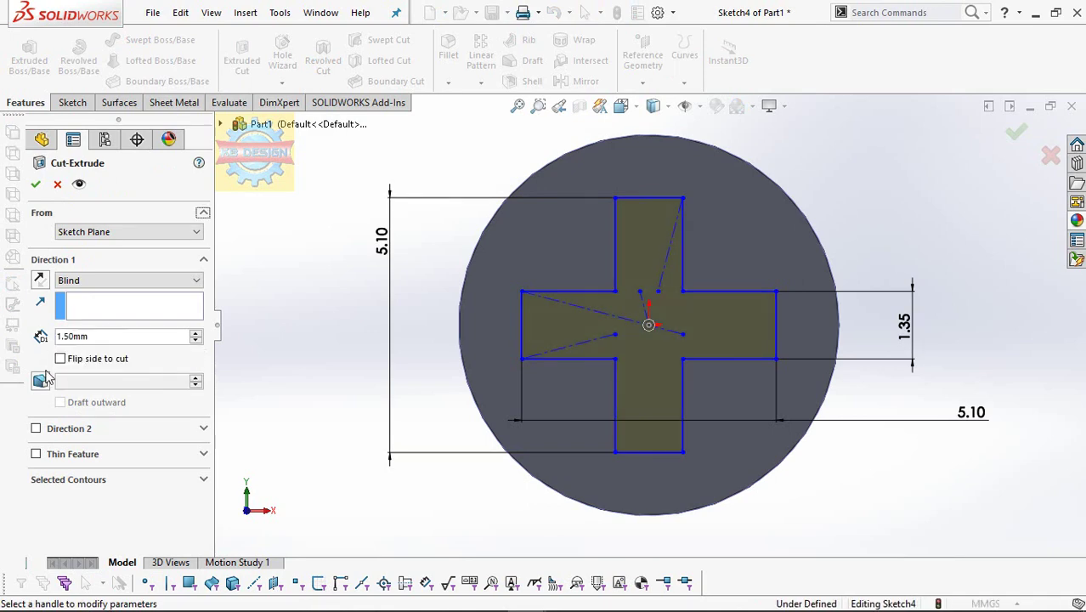
click(40, 381)
text(3)
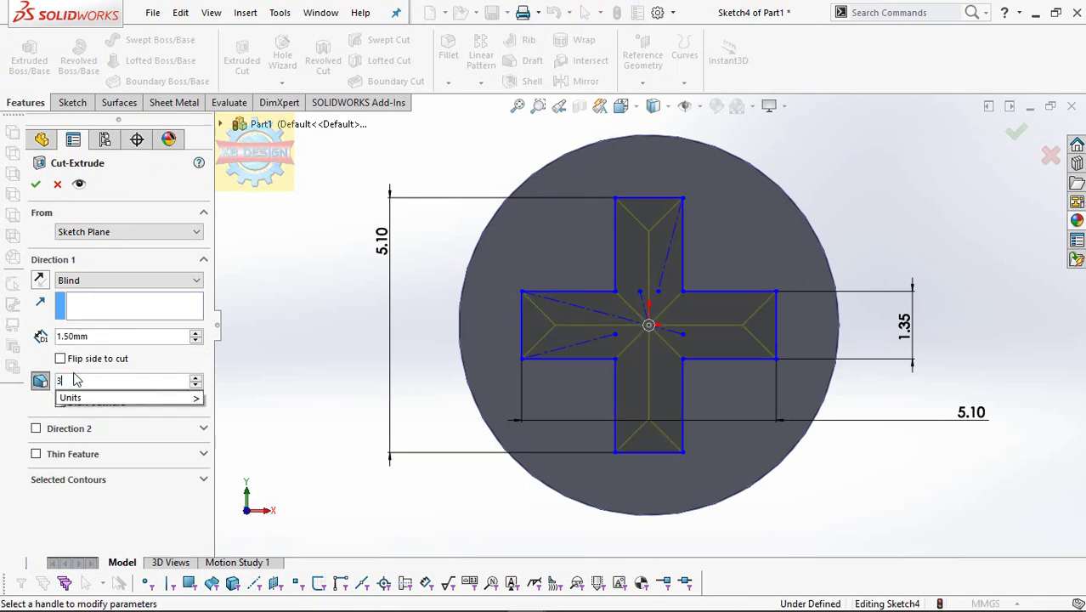
key(Return)
click(37, 183)
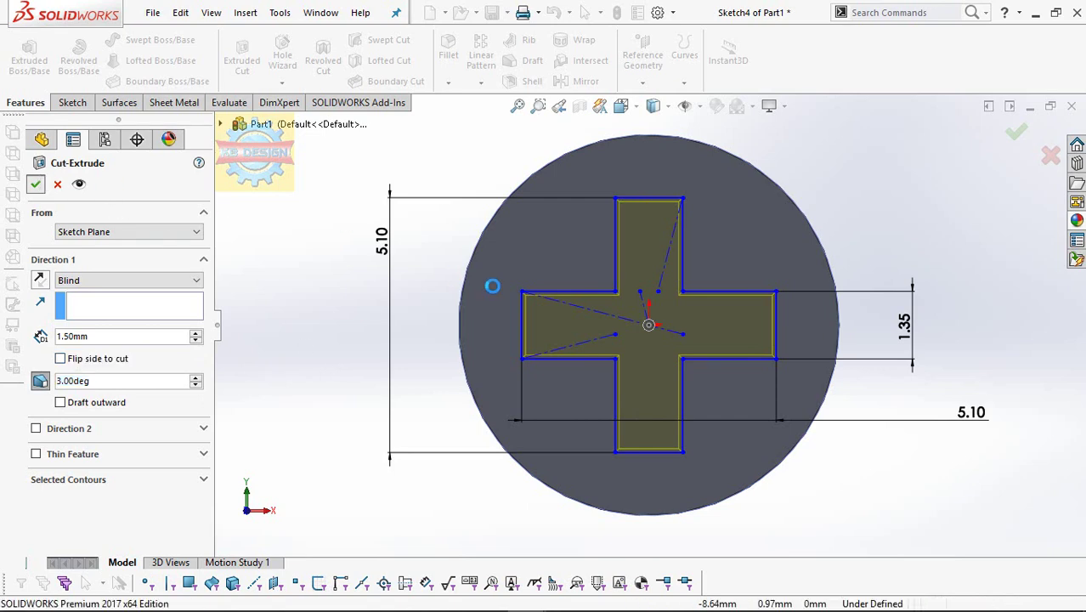
mouse_move(502, 293)
middle_down()
mouse_move(513, 253)
mouse_move(366, 187)
middle_up()
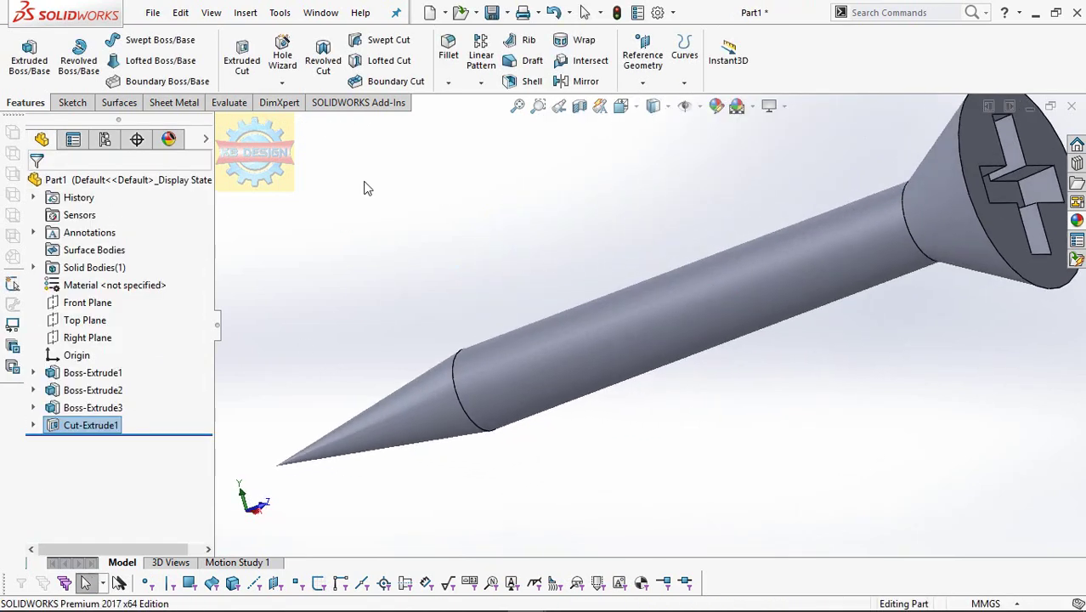
- Fillet the edge between the pointed tip and shaft with a 90.5 mm radius
click(449, 48)
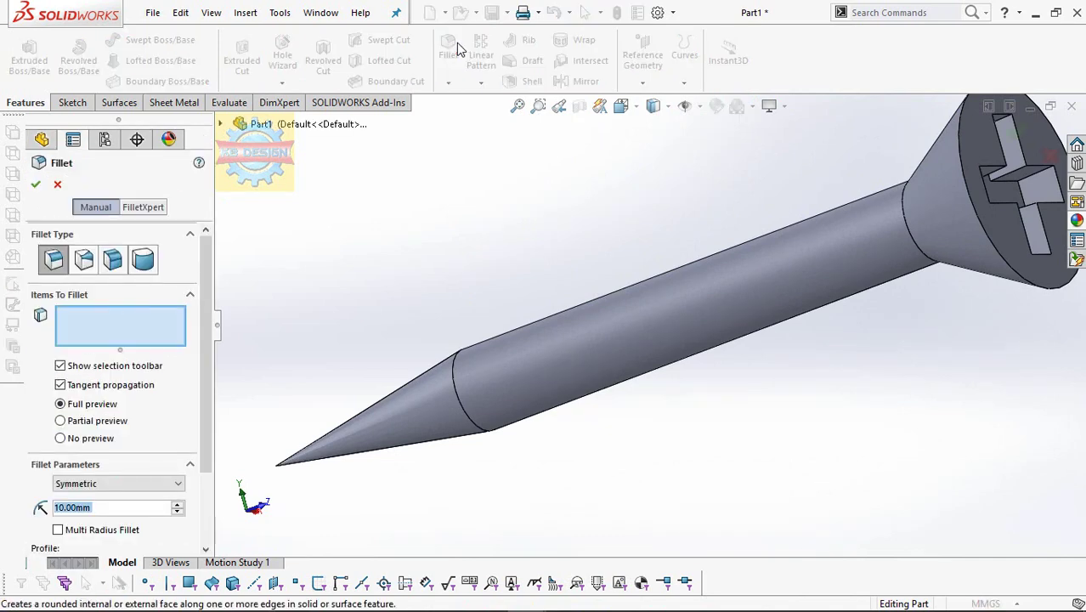
text(90.5)
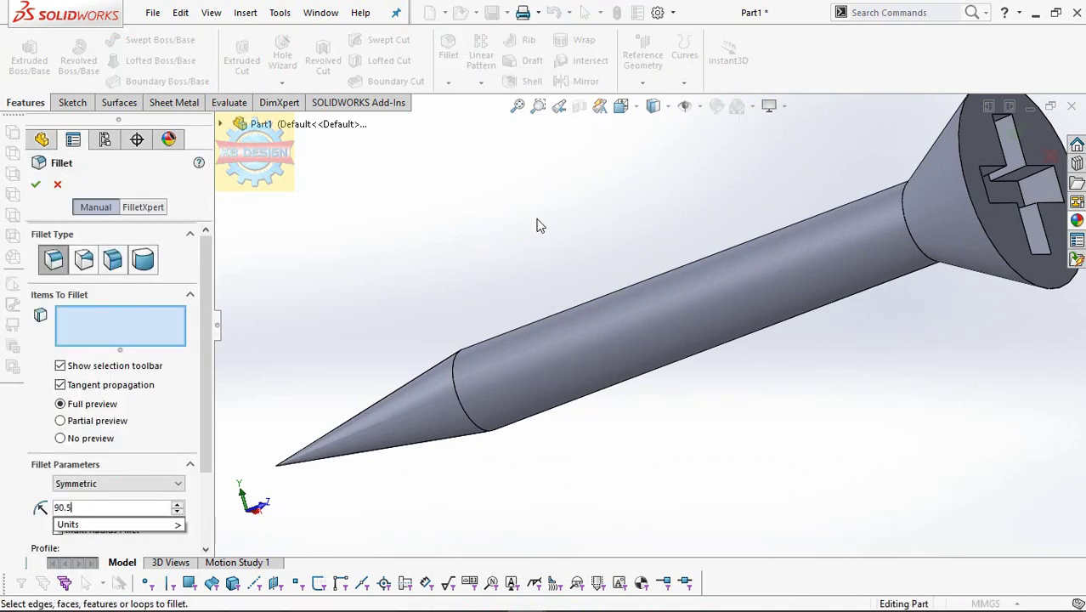
click(451, 368)
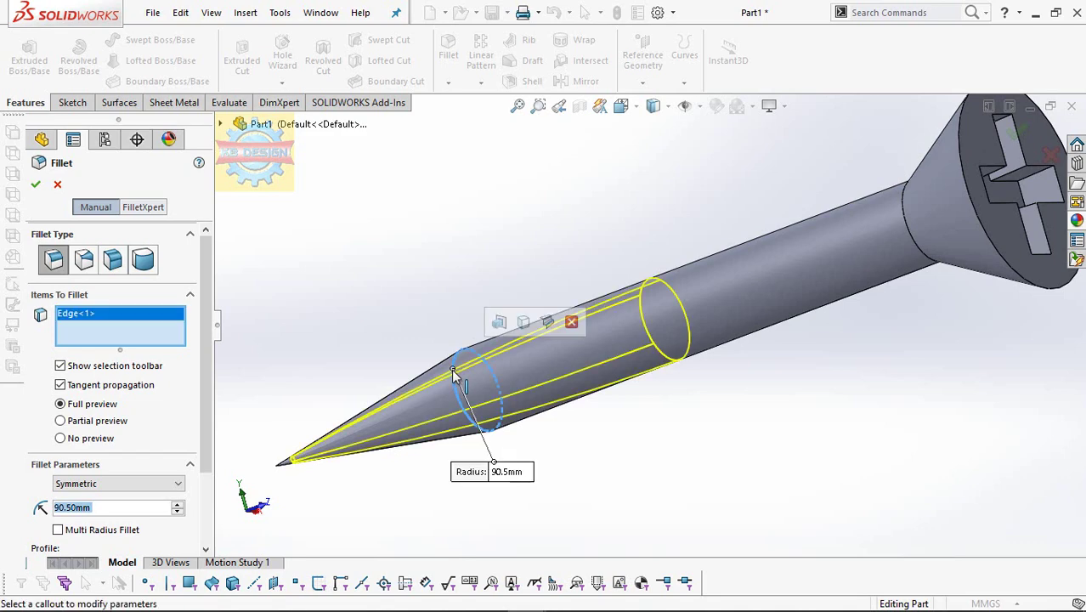
click(34, 187)
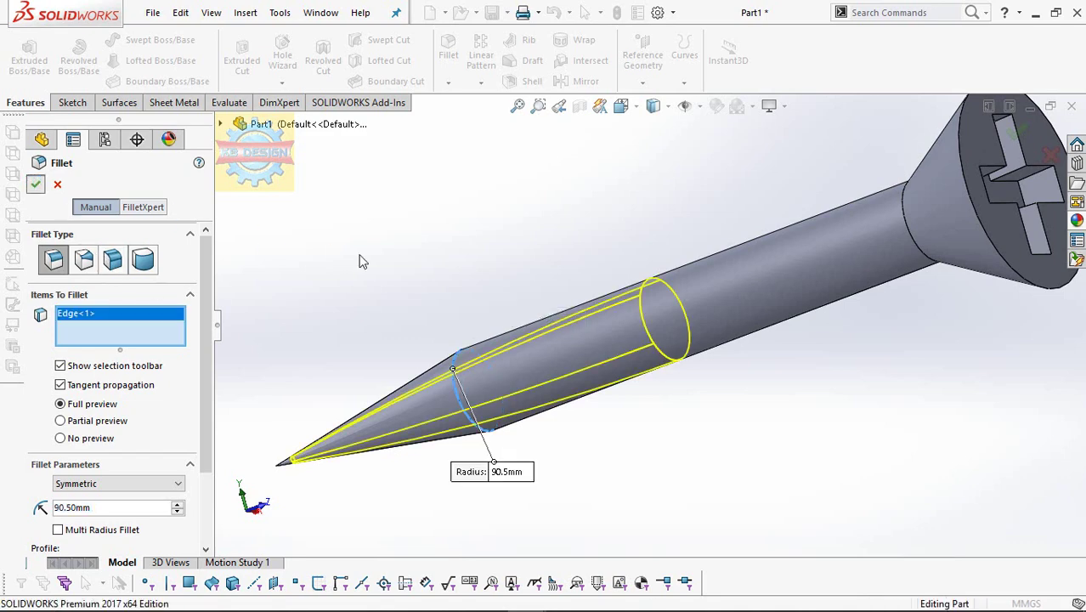
- Create Plane1 offset 17 mm from the Front Plane near the screw head
click(88, 303)
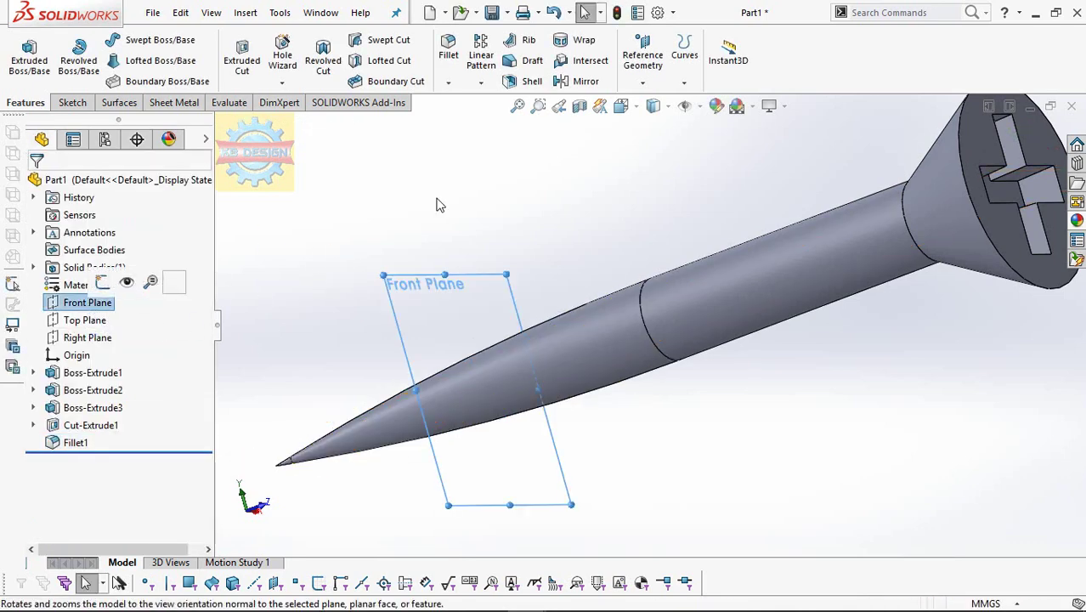
click(637, 86)
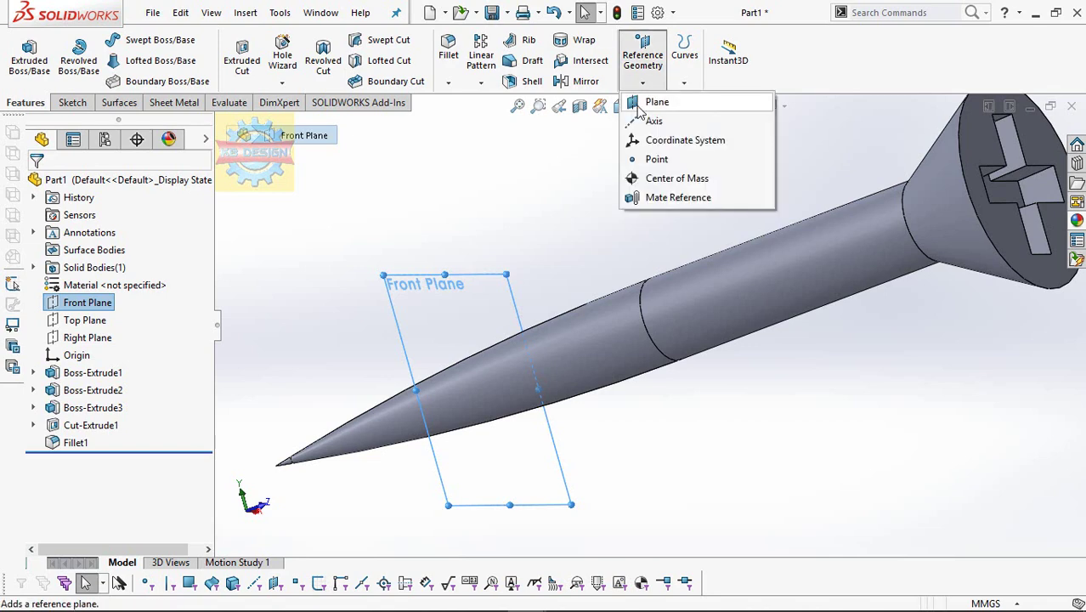
click(655, 102)
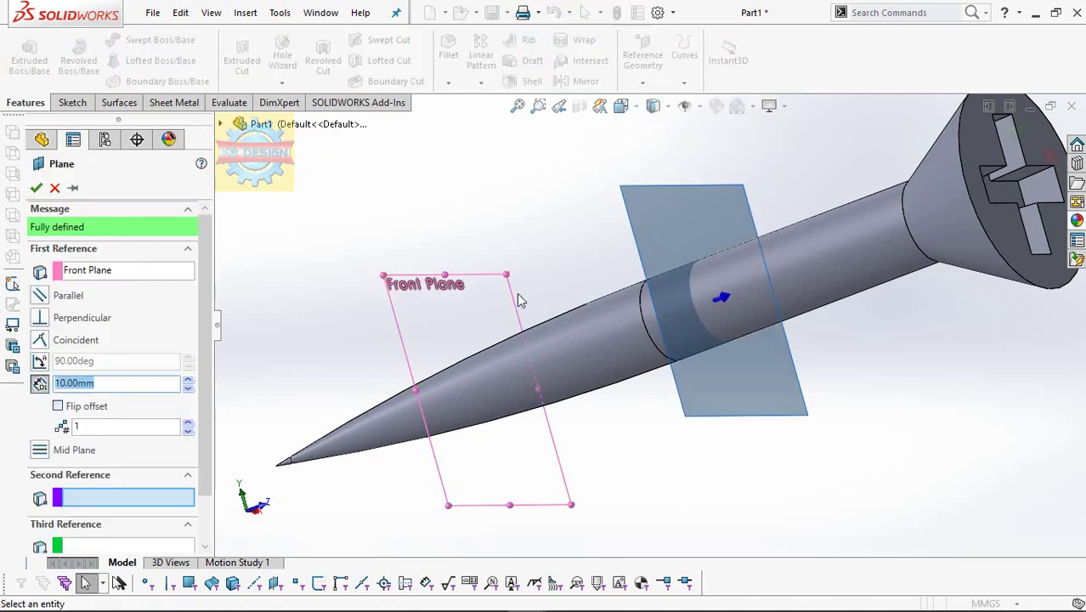
click(34, 189)
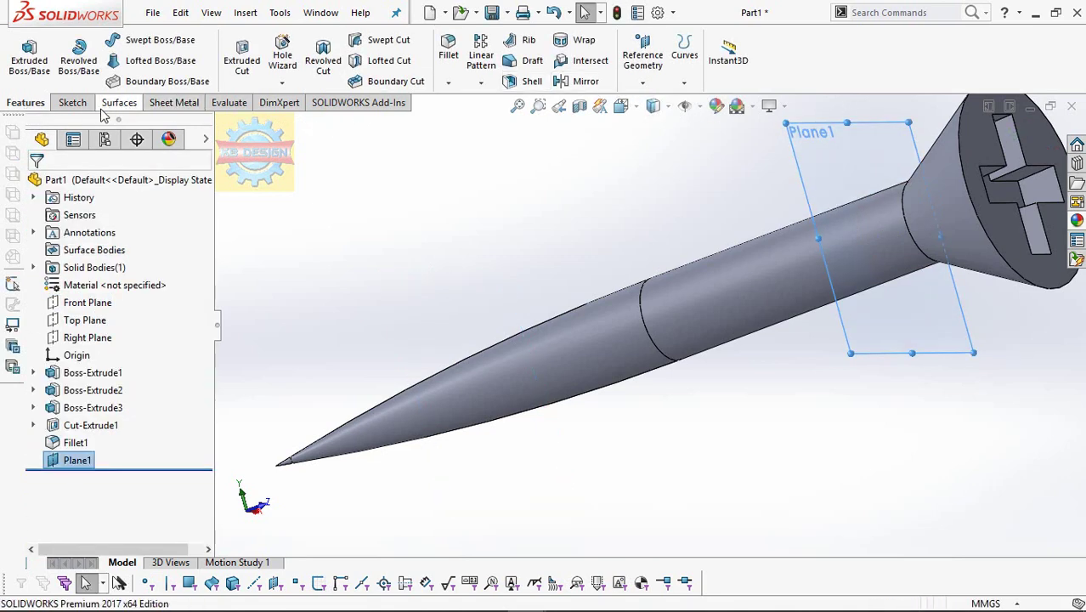
click(75, 104)
- Create Sketch5 on Plane1 holding the shaft's 3 mm edge converted into a circle for the helix
click(25, 103)
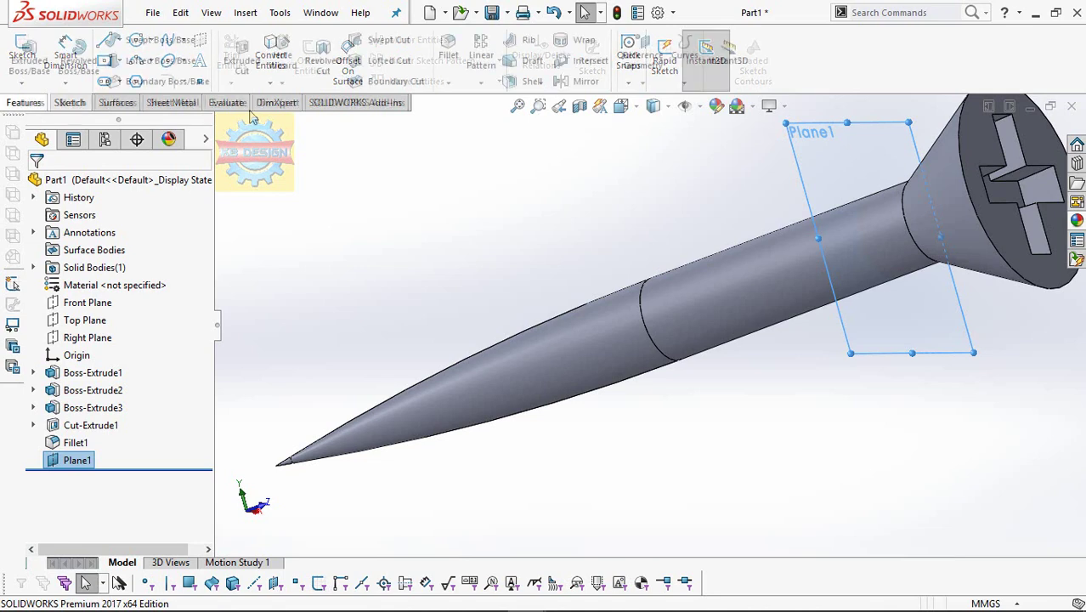
click(683, 82)
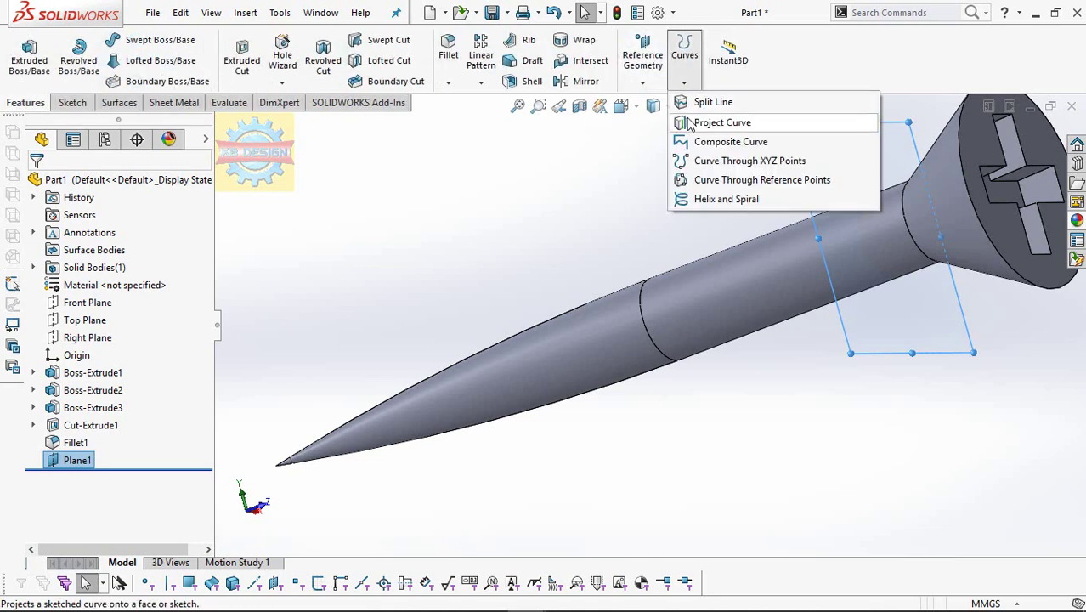
click(723, 200)
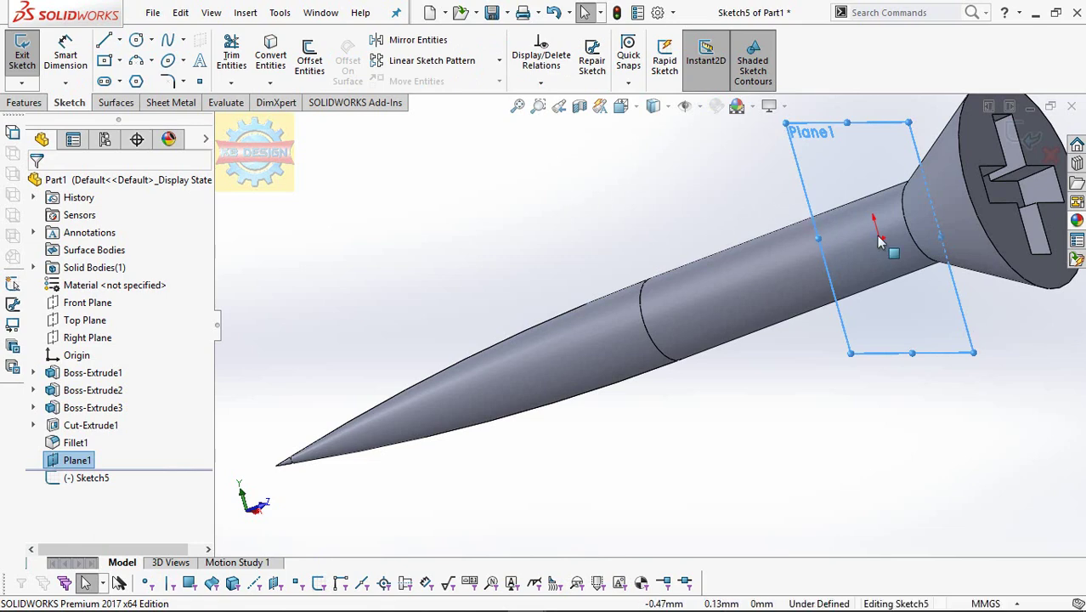
click(907, 232)
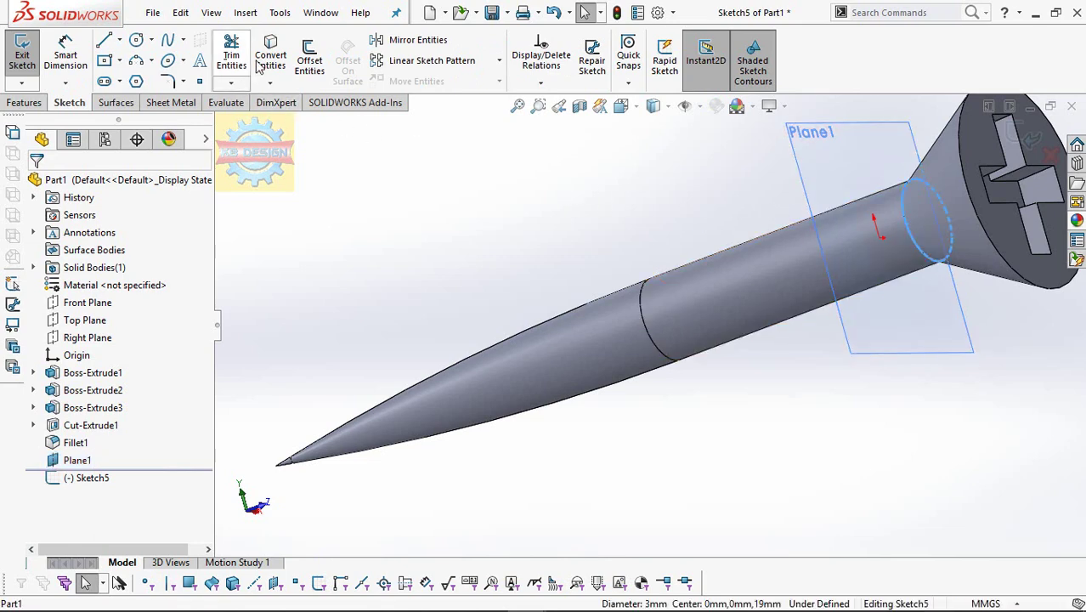
click(22, 56)
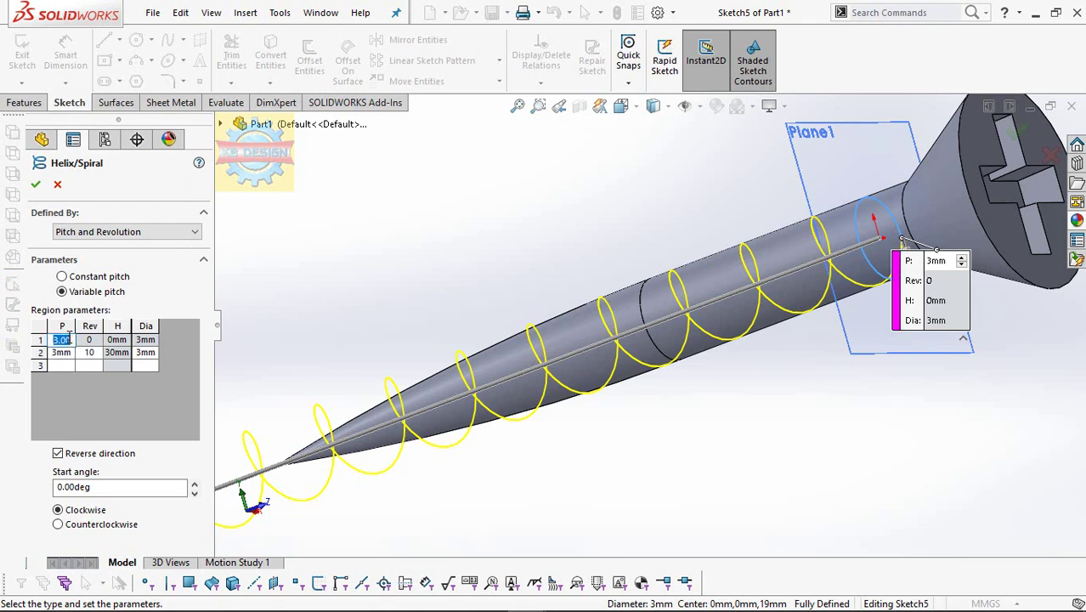
- Fill the first three variable-pitch rows at 2 mm pitch, revolutions 0, 6 and 7, with row 3 at 2.67 mm diameter
key(Return)
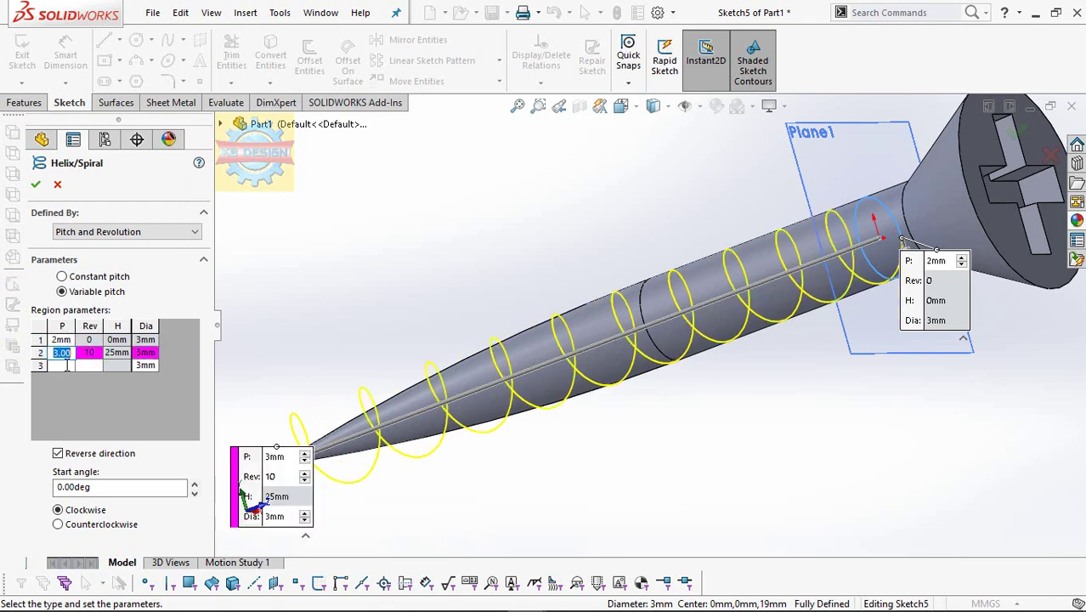
key(Return)
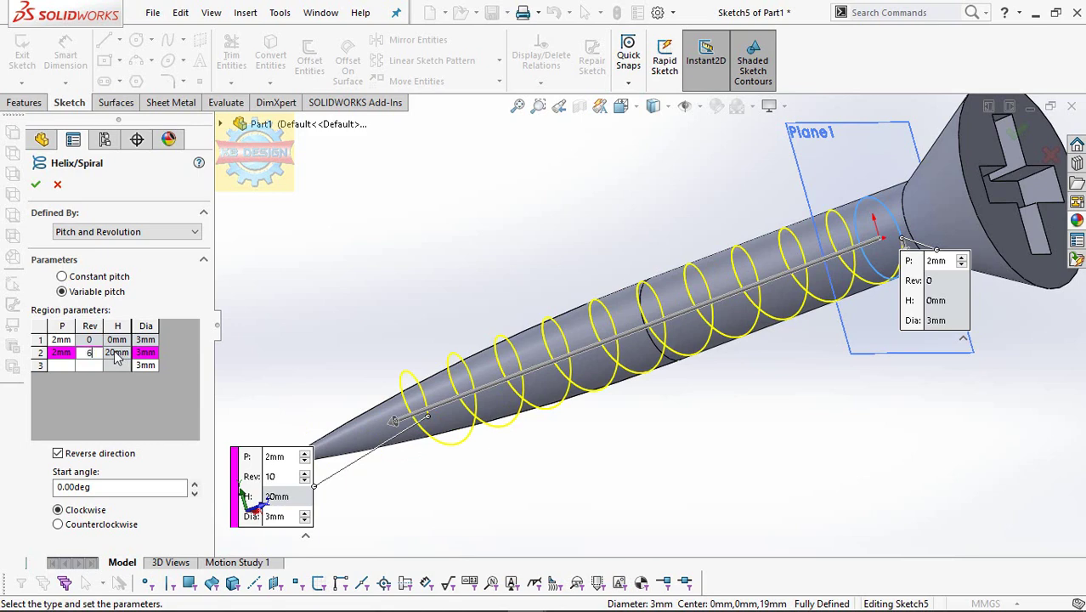
key(Return)
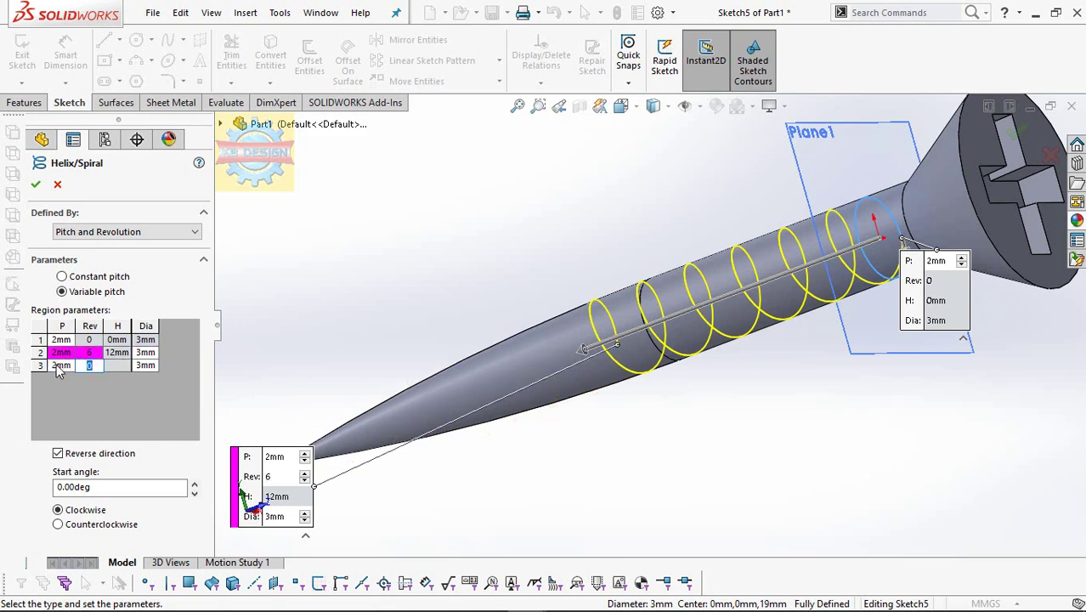
text(7)
key(Return)
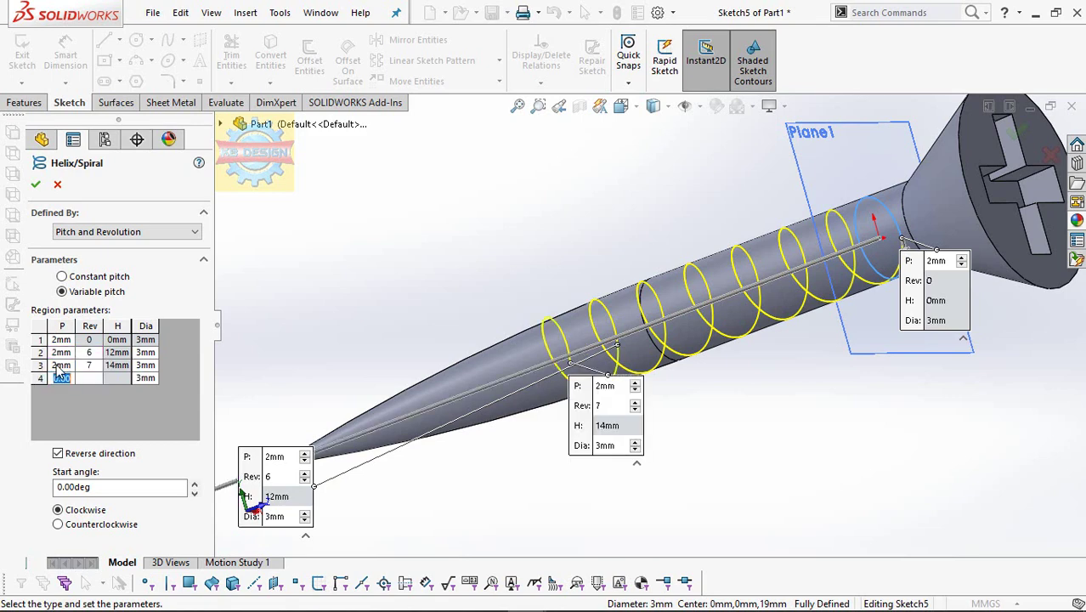
click(151, 365)
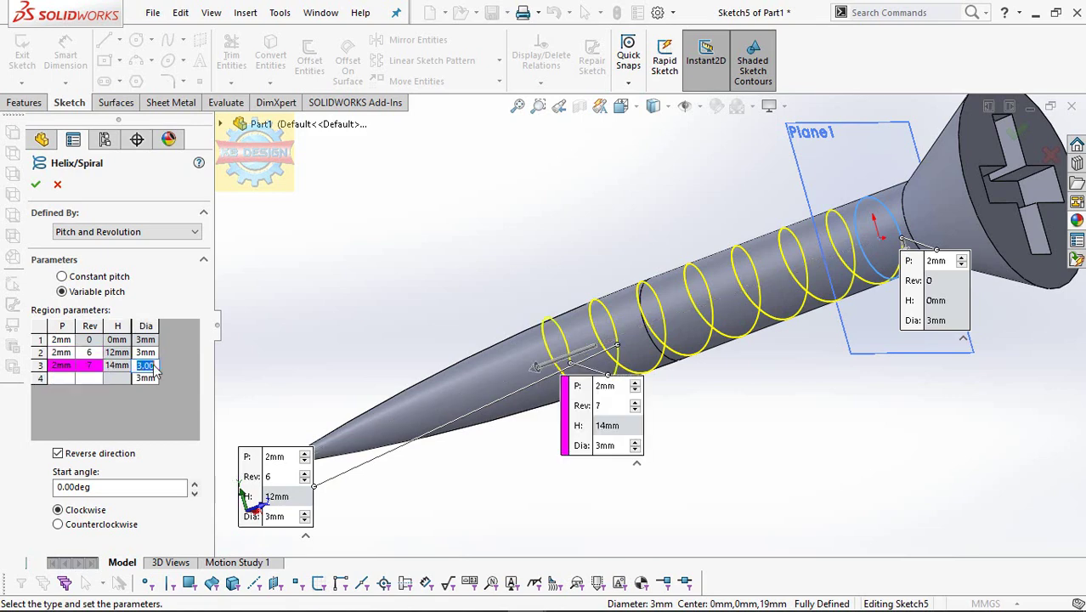
text(2.67)
key(Return)
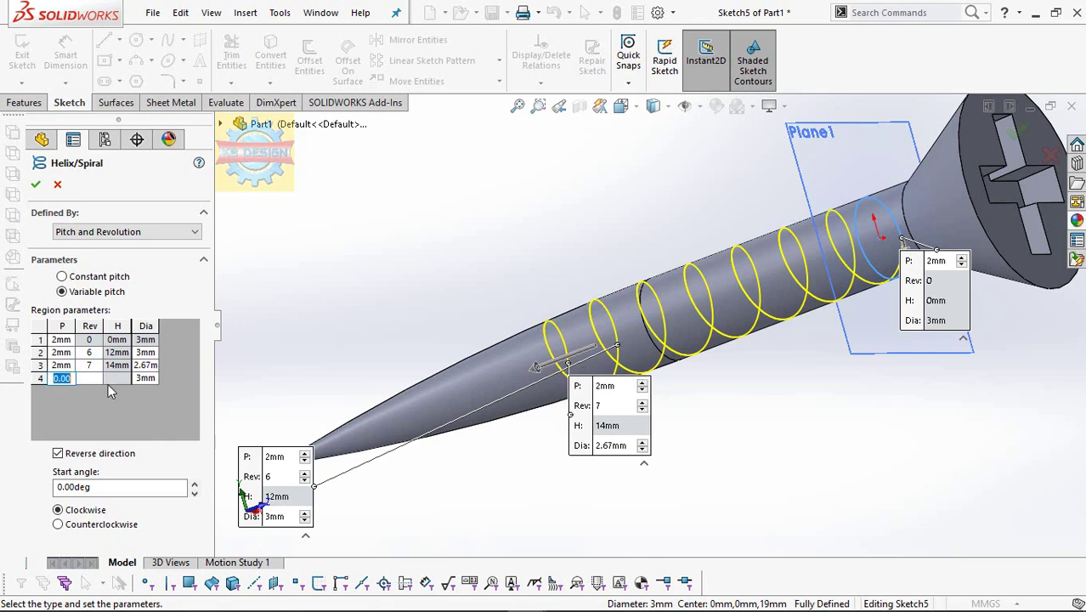
- Add helix regions four to seven at 8, 9, 10 and 11 revolutions
click(103, 384)
key(Return)
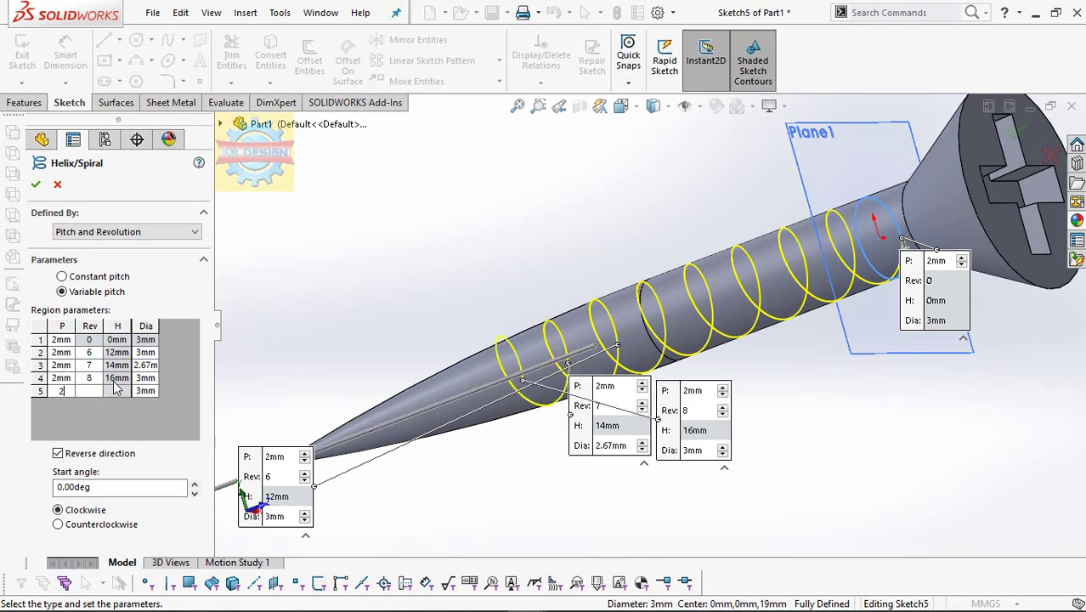
text(9)
key(Return)
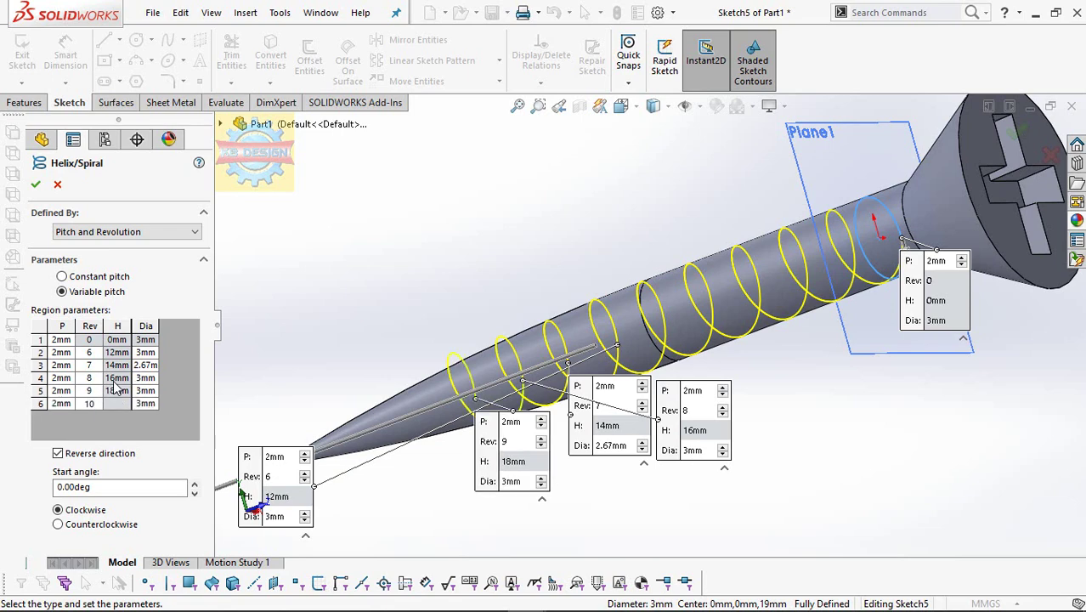
key(Return)
text(11)
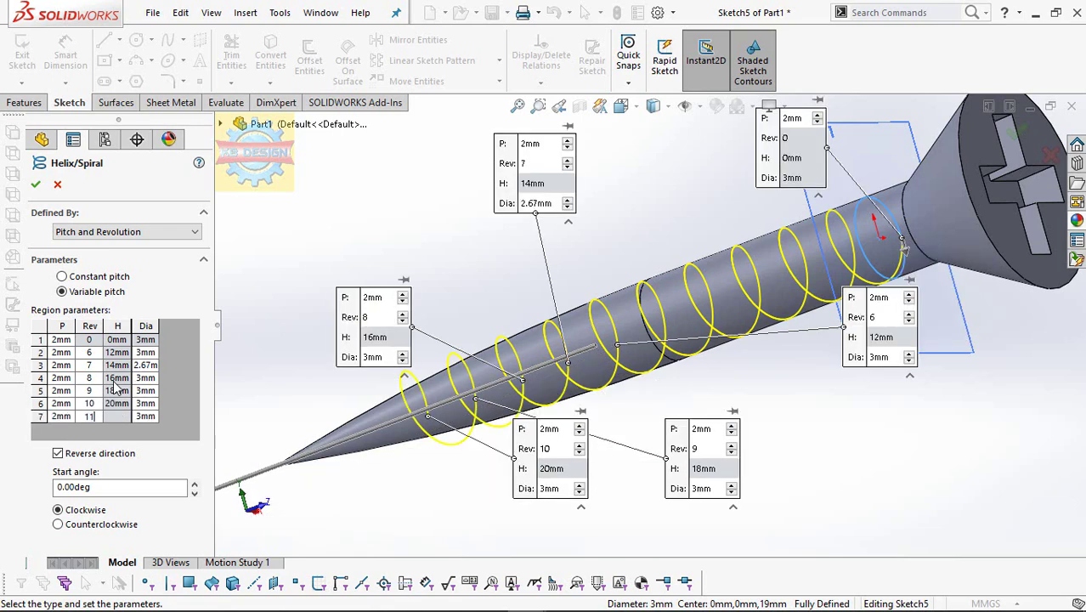
key(Return)
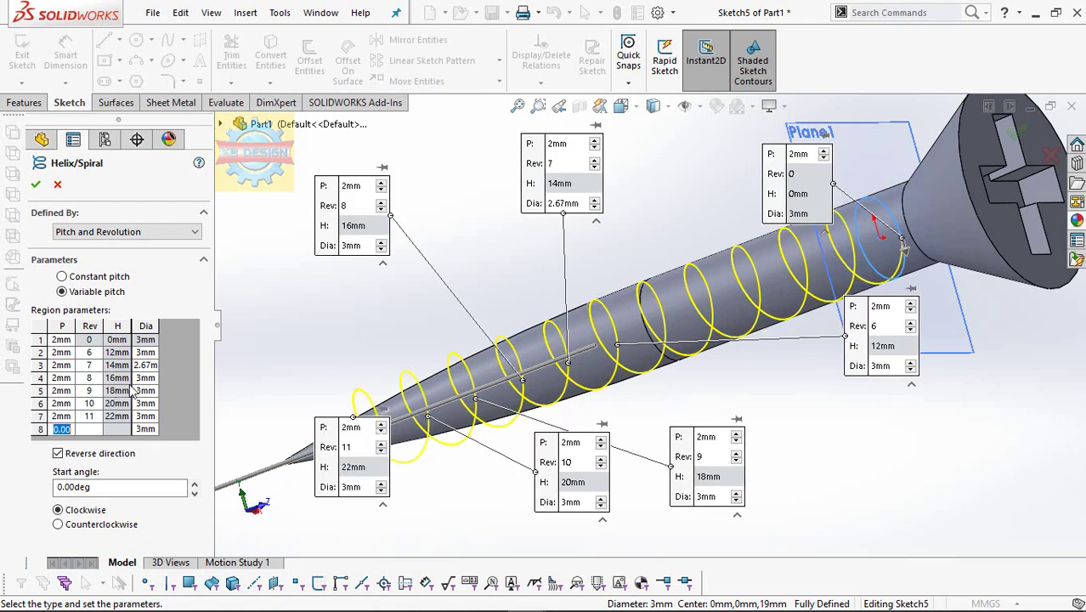
- Set regions 4–7 to diameters 2.38, 2, 1.6 and 1.1 mm and accept Helix/Spiral1
click(146, 380)
text(2.33)
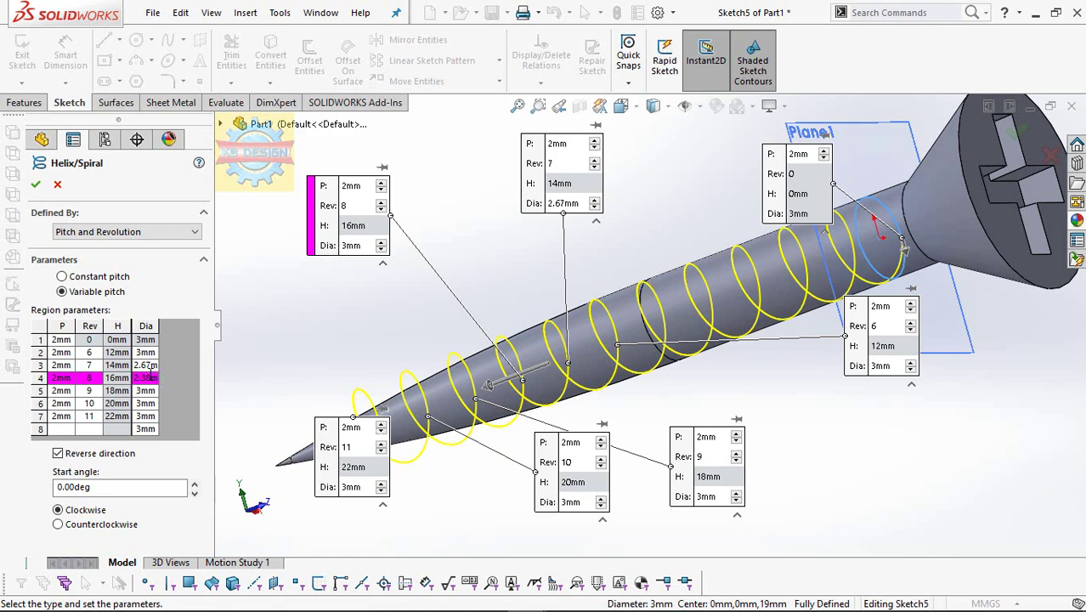
text(8)
key(Return)
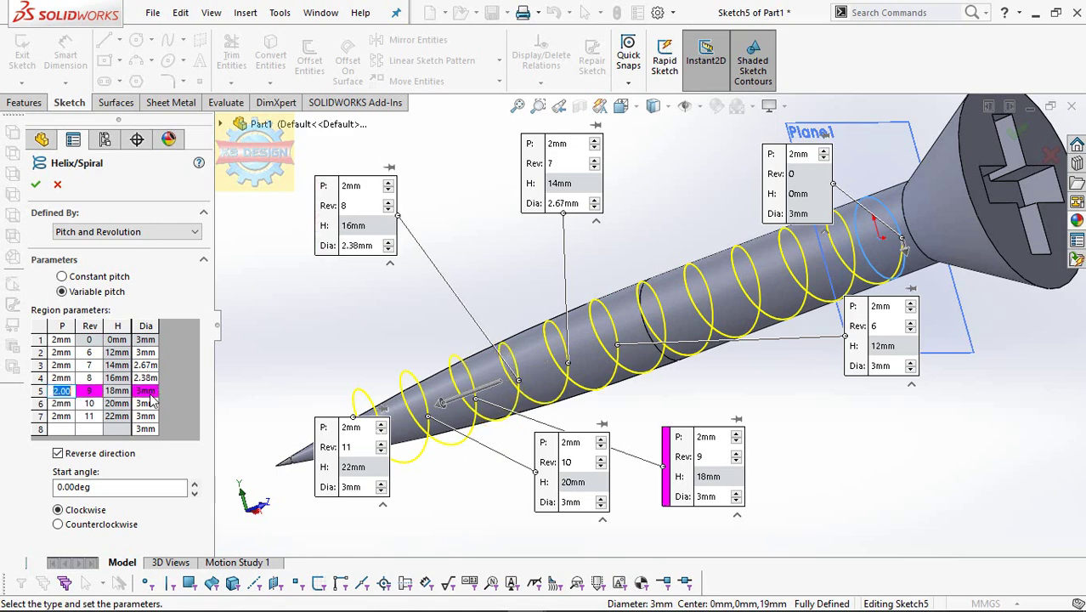
click(146, 391)
text(2)
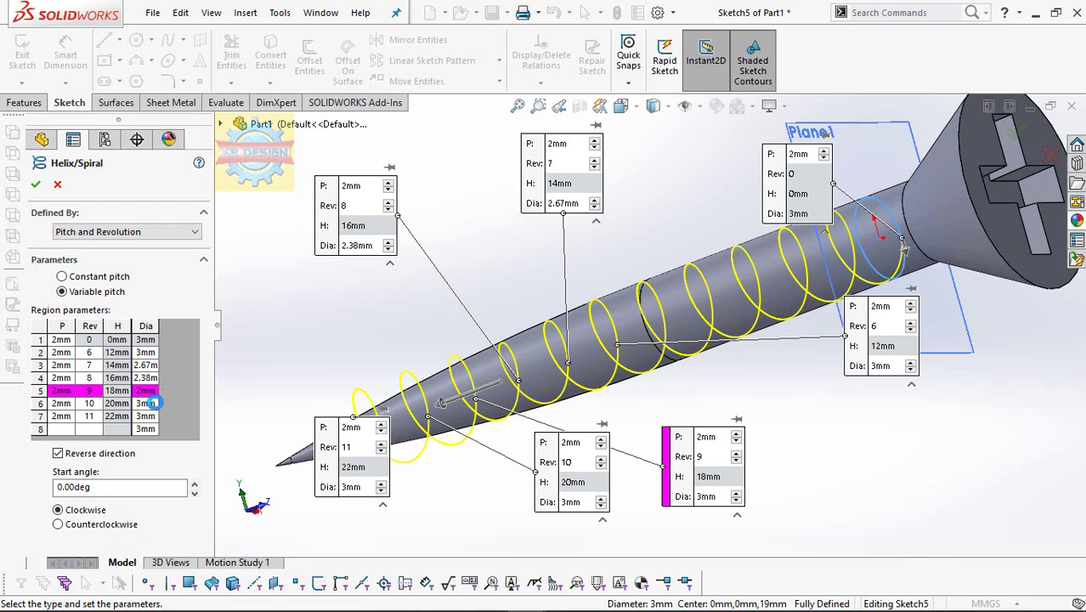
click(149, 404)
text(1.6)
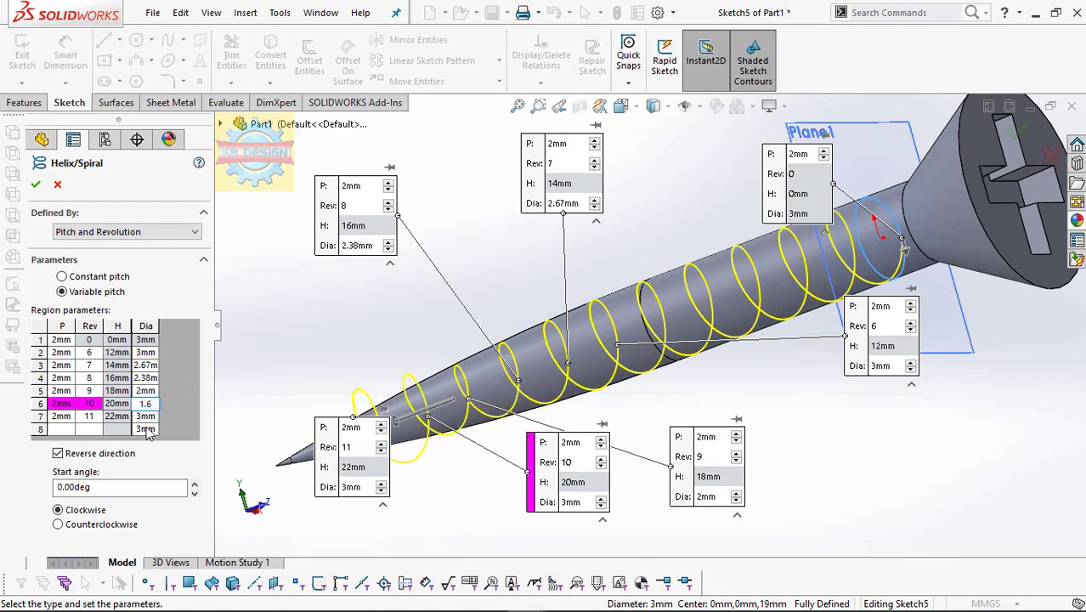
click(146, 417)
text(1.1m)
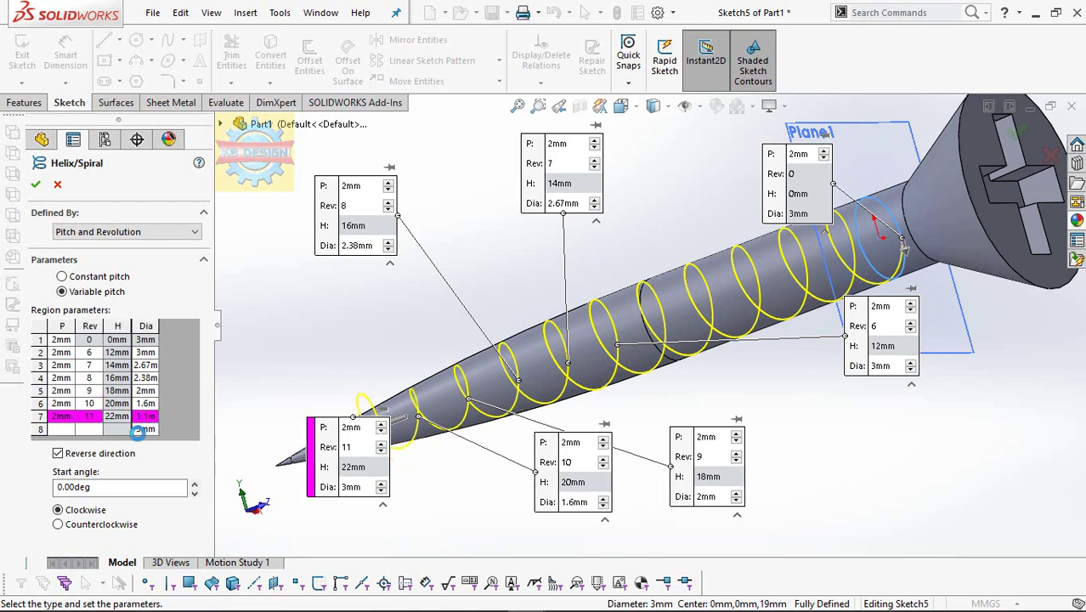
click(144, 430)
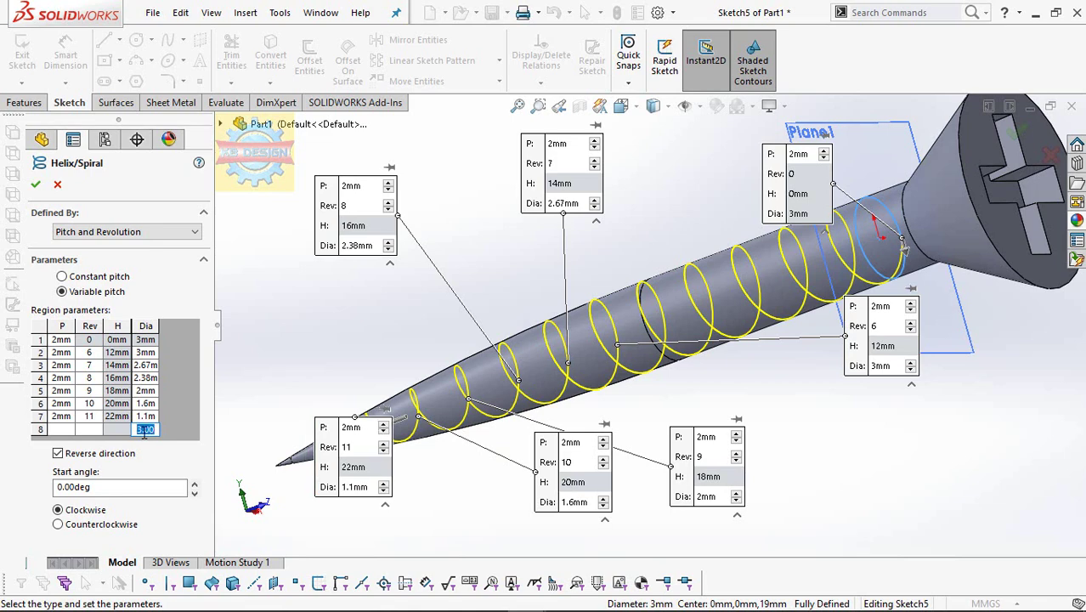
click(36, 185)
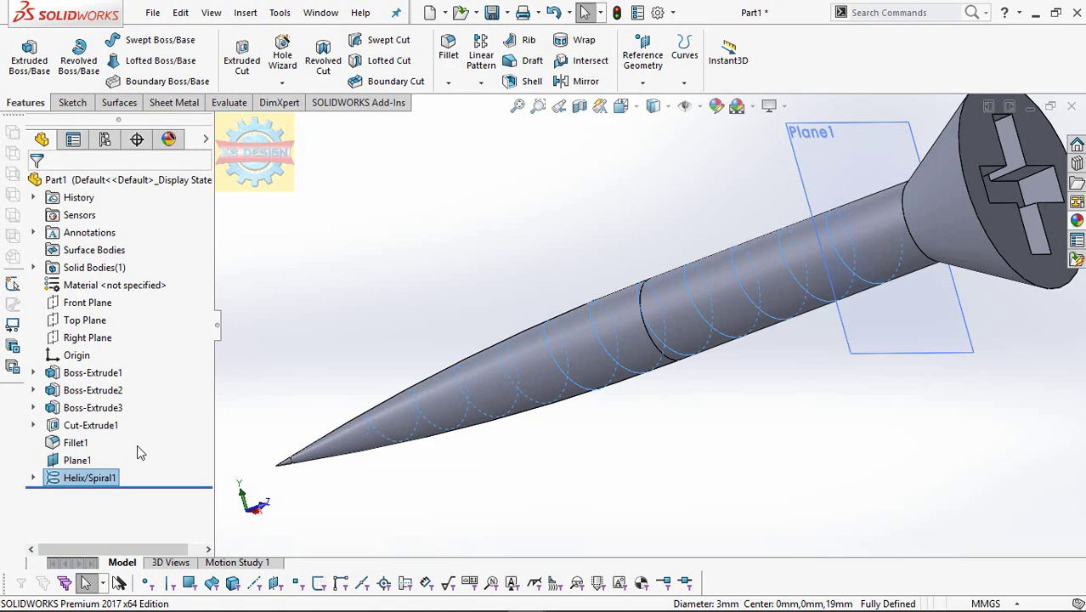
- Hide Plane1 and view the screw side-on, normal to the Right Plane
click(845, 182)
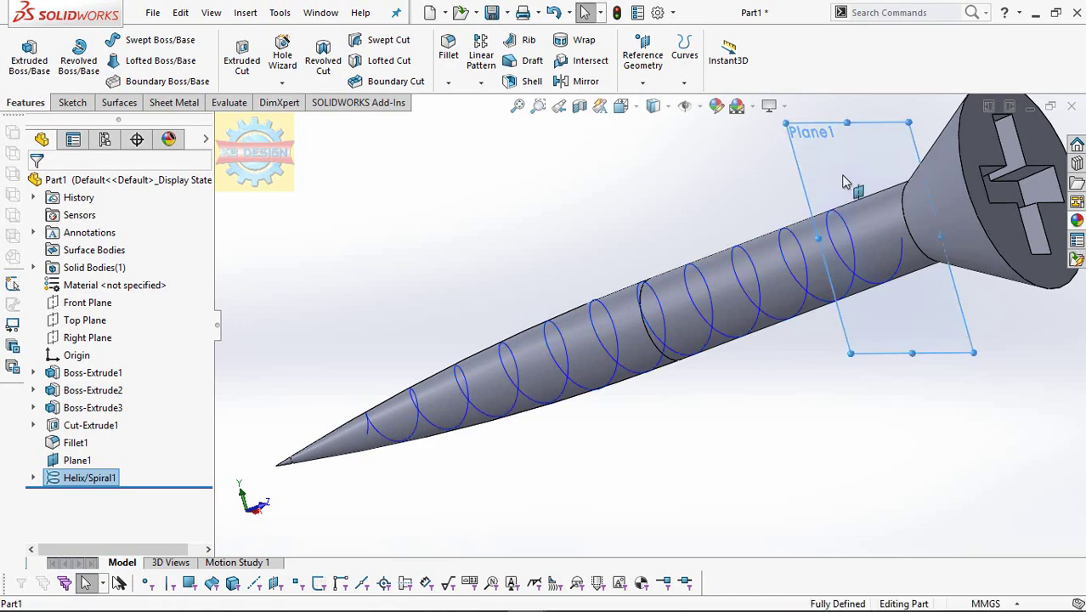
click(899, 154)
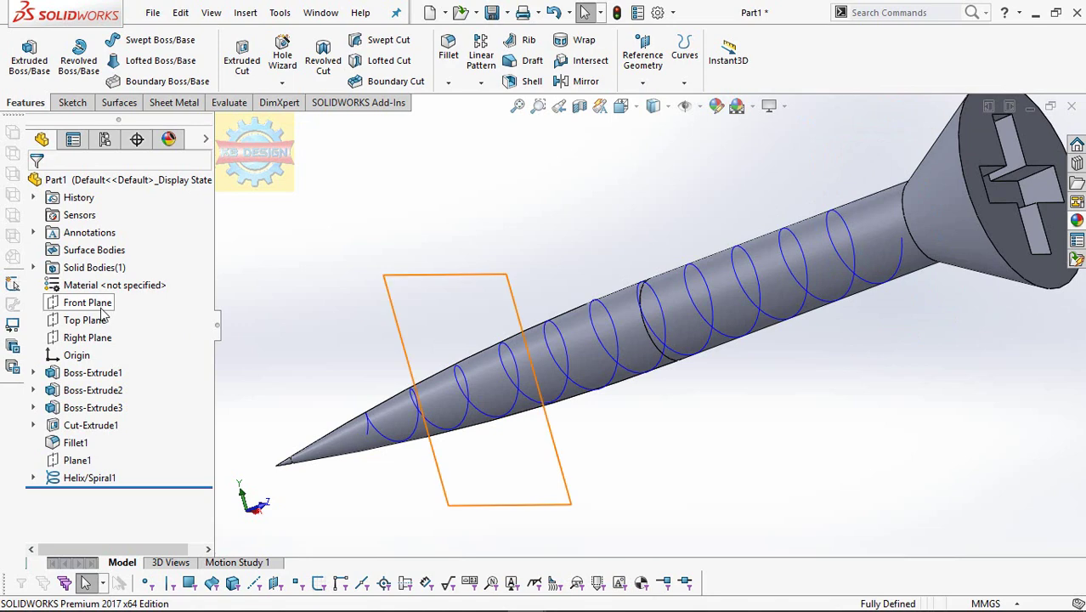
click(89, 337)
click(190, 306)
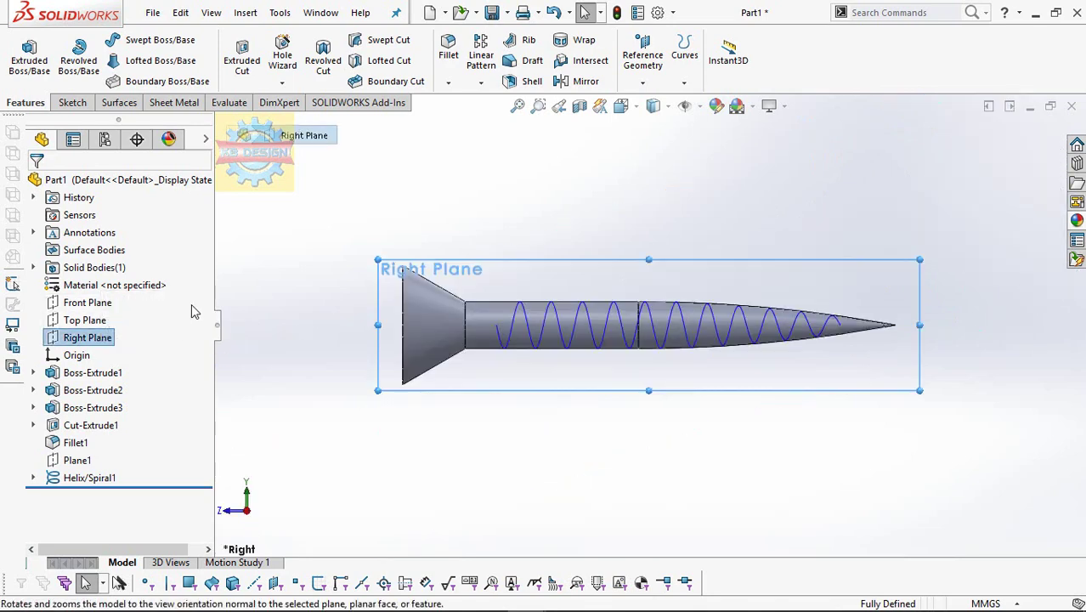
scroll(862, 333, down, 3)
scroll(778, 330, down, 2)
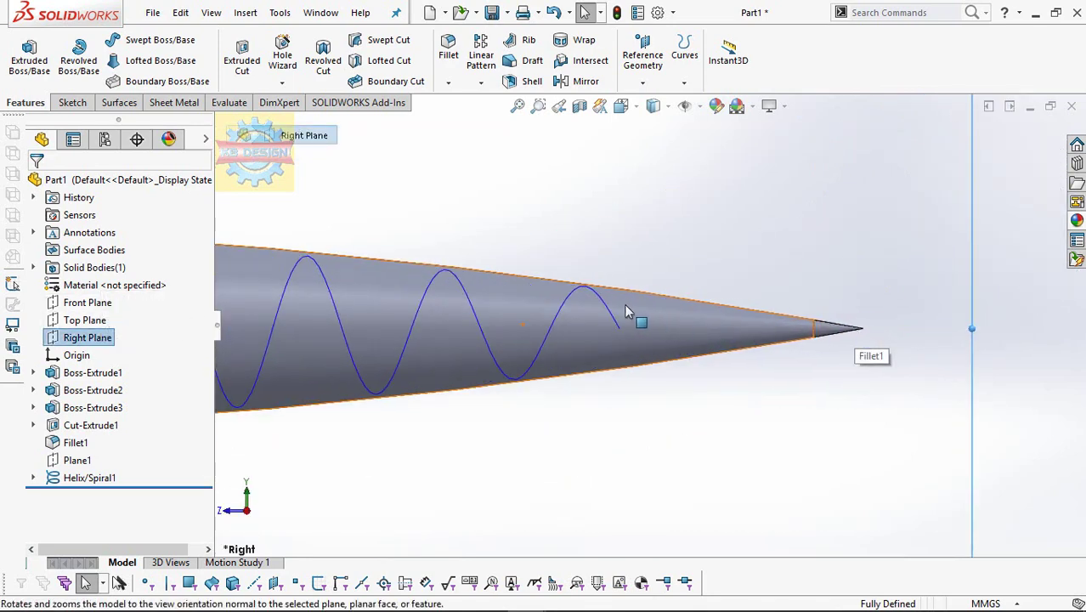
- Look straight onto the Top Plane and zoom in on the shaft's upper cone and helix
click(85, 320)
click(167, 299)
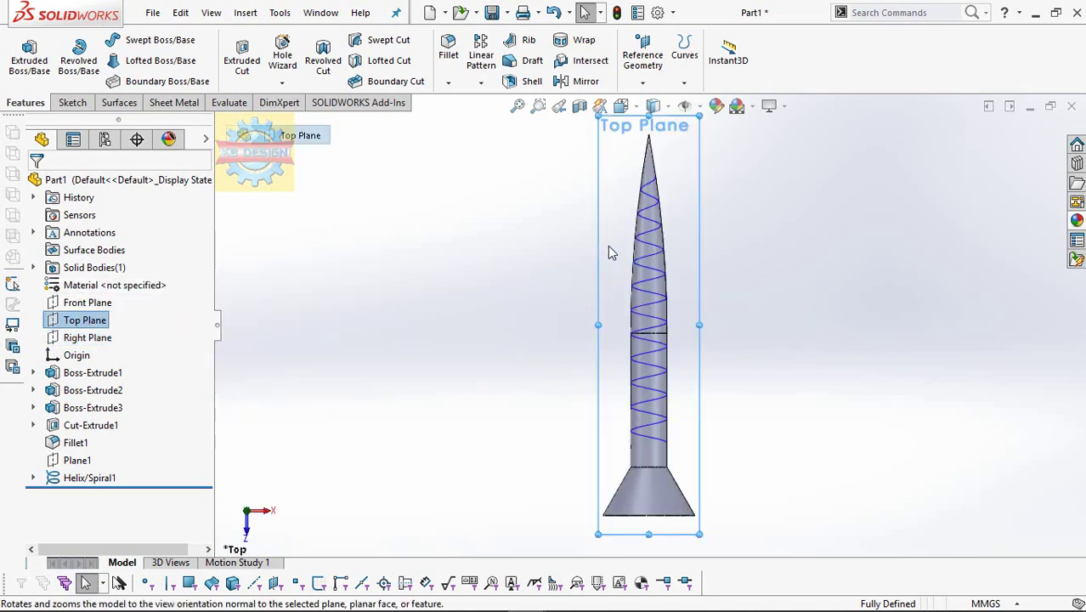
scroll(607, 246, down, 1)
scroll(709, 248, down, 1)
scroll(709, 248, down, 2)
click(72, 102)
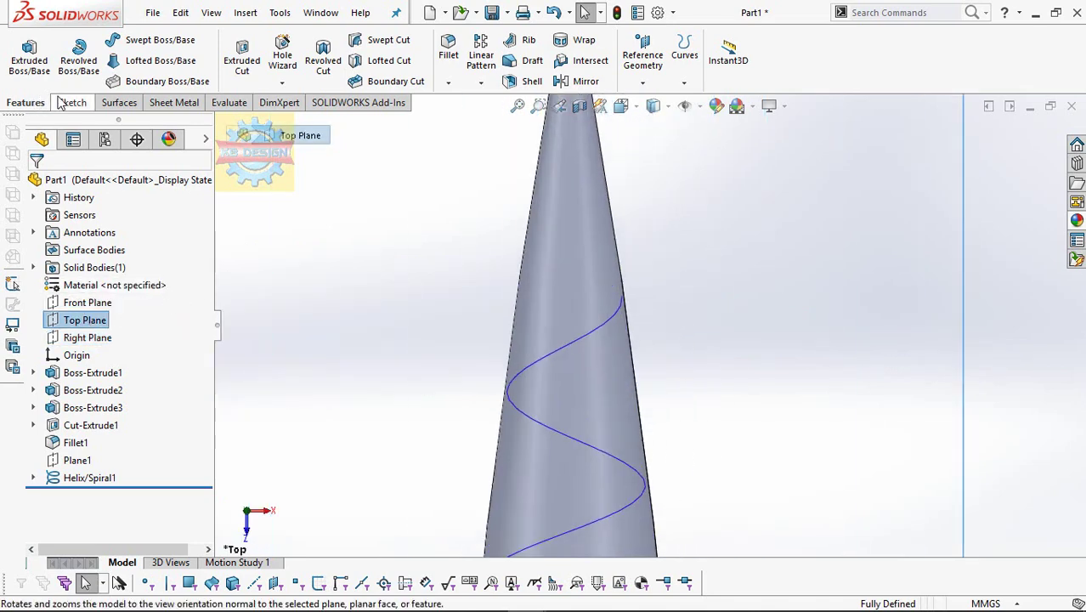
- Start a Top Plane sketch and draw a three-line triangle against the cone edge at the helix end
click(25, 51)
scroll(667, 218, down, 1)
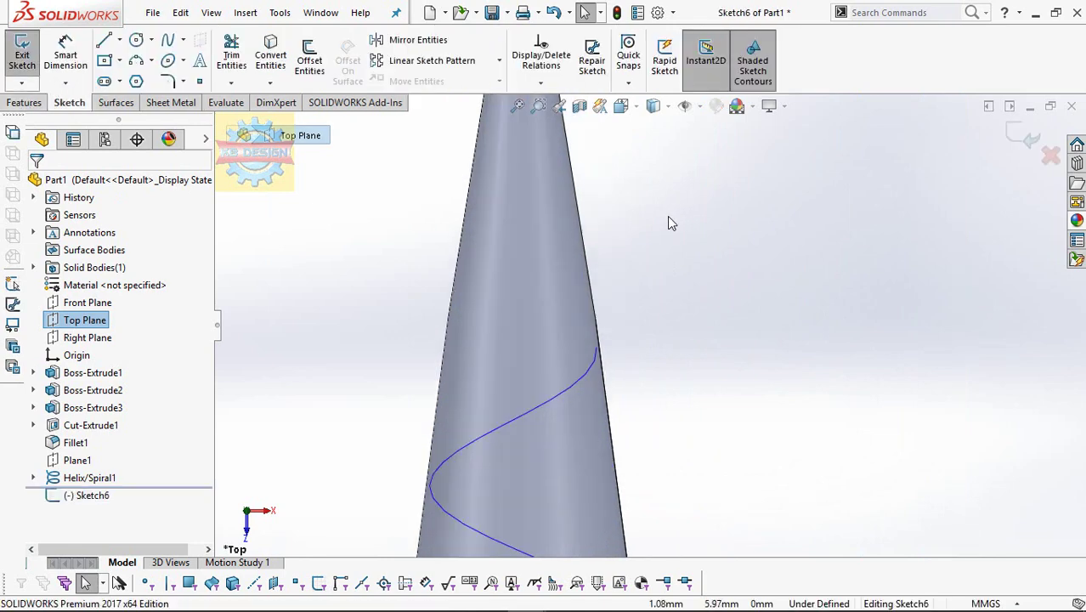
scroll(667, 221, down, 1)
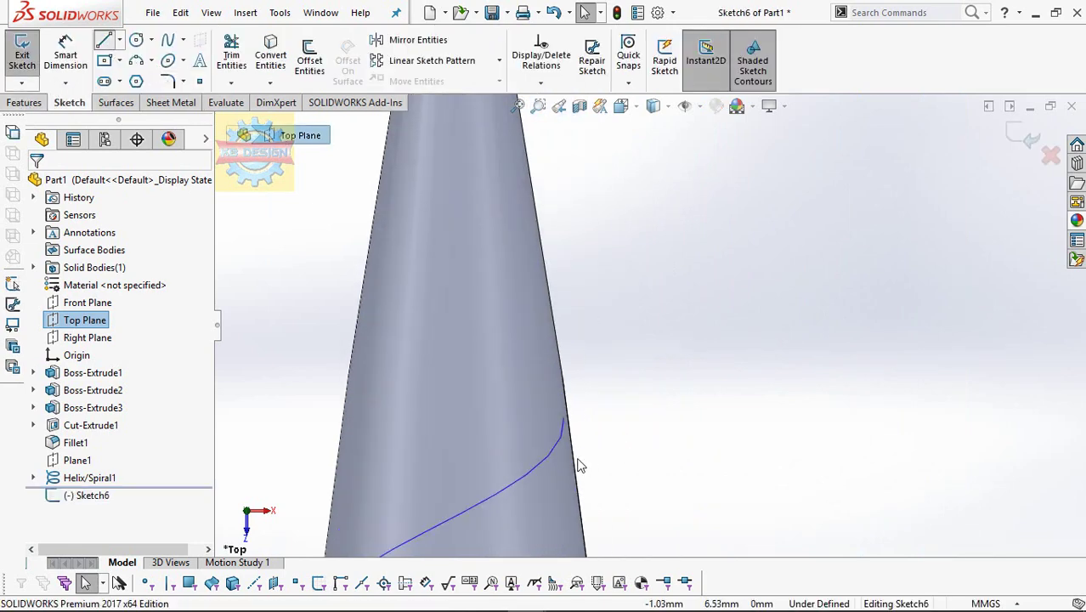
click(566, 382)
double_click(657, 426)
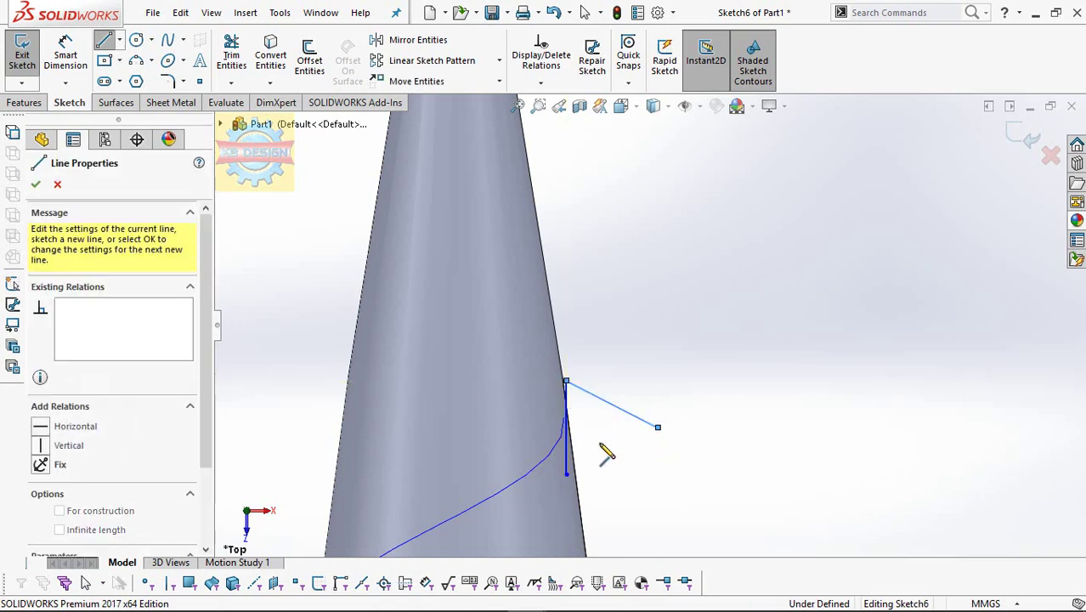
click(567, 473)
key(Escape)
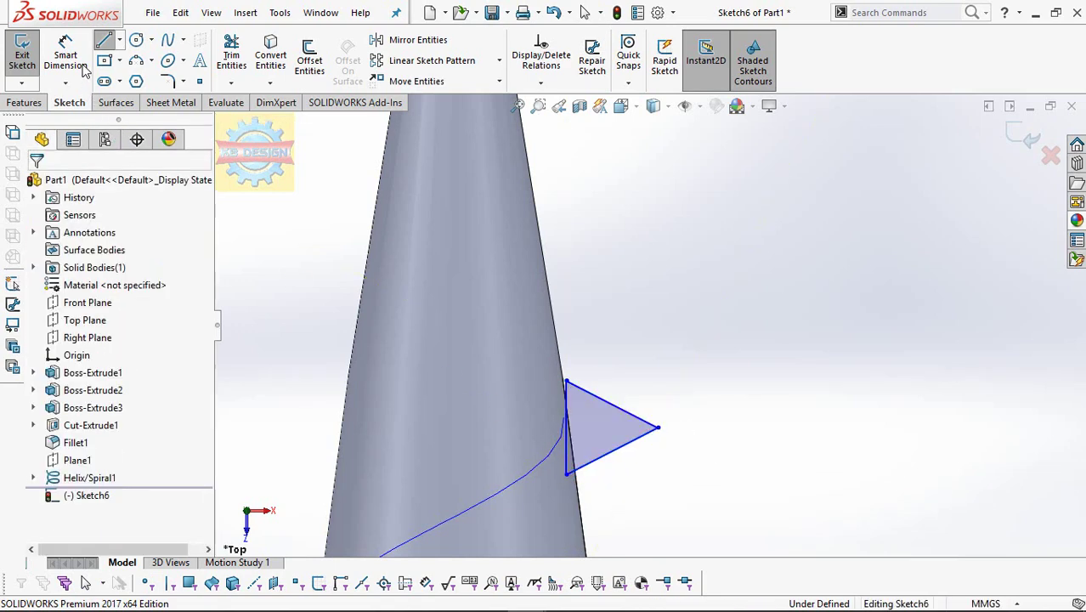
- Dimension the triangle's vertical edge to 0.67 mm
click(567, 416)
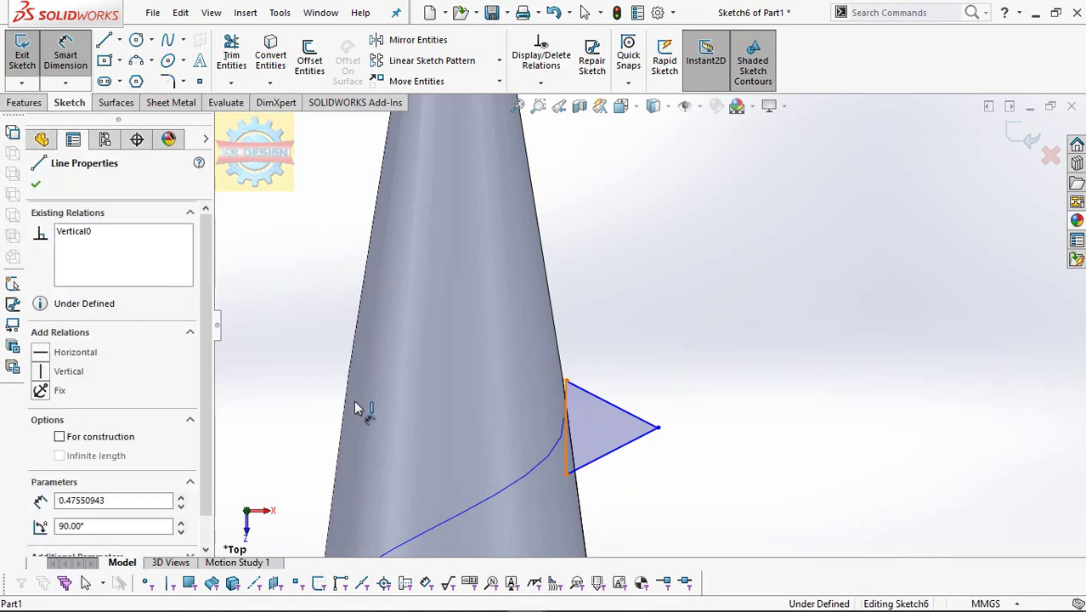
click(356, 408)
text(0.)
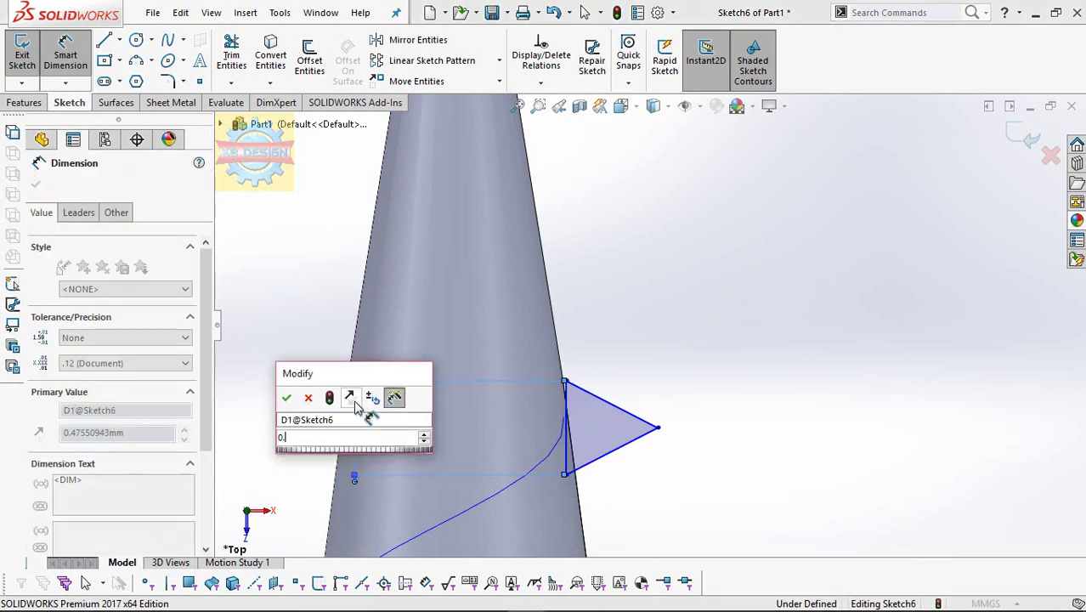
text(67)
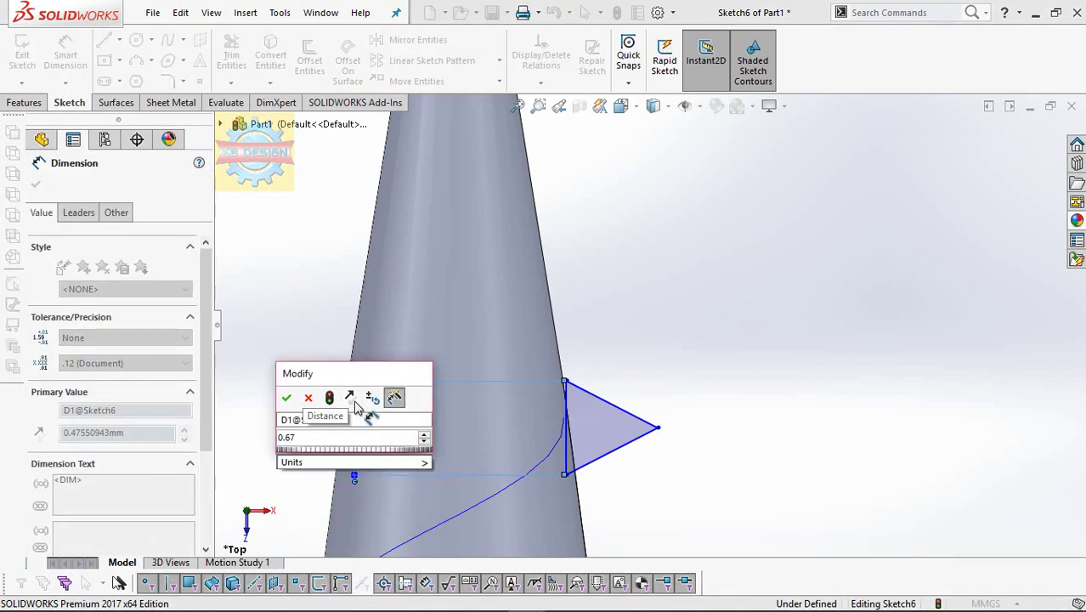
key(BackSpace)
key(BackSpace)
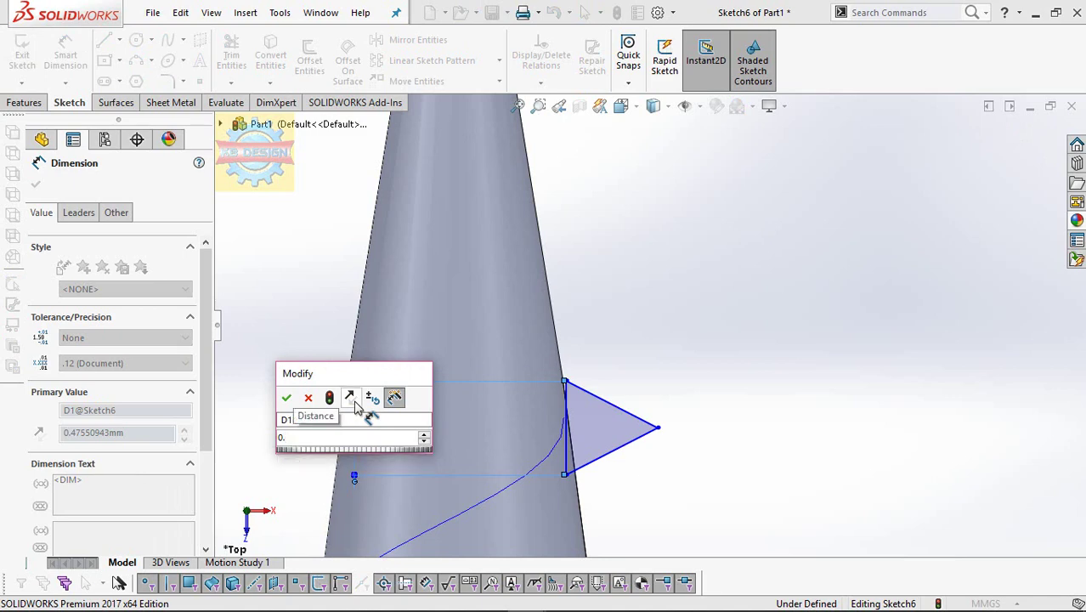
text(8)
key(Return)
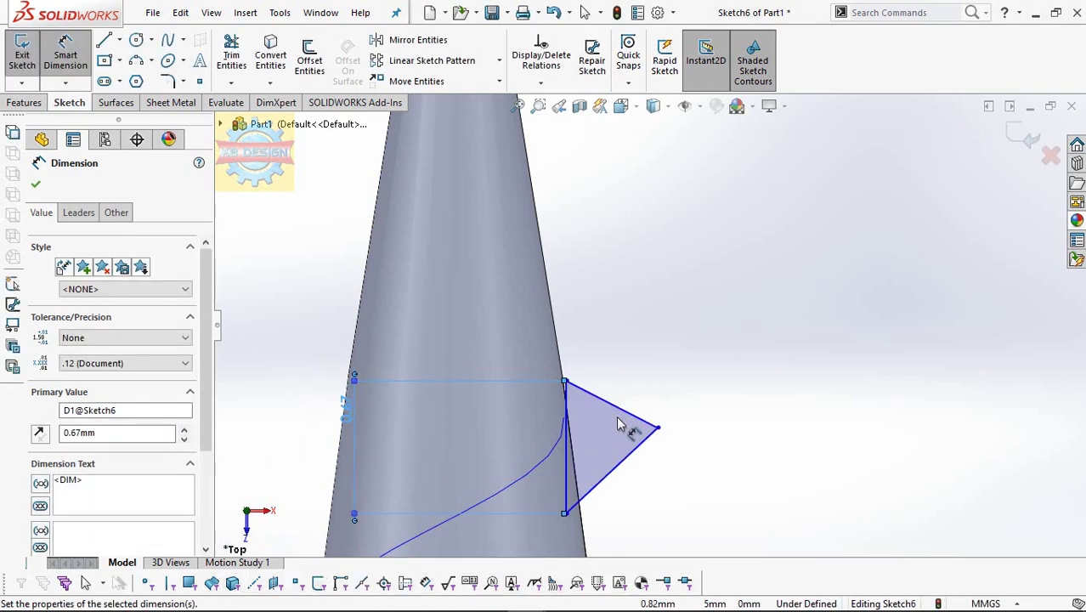
key(Escape)
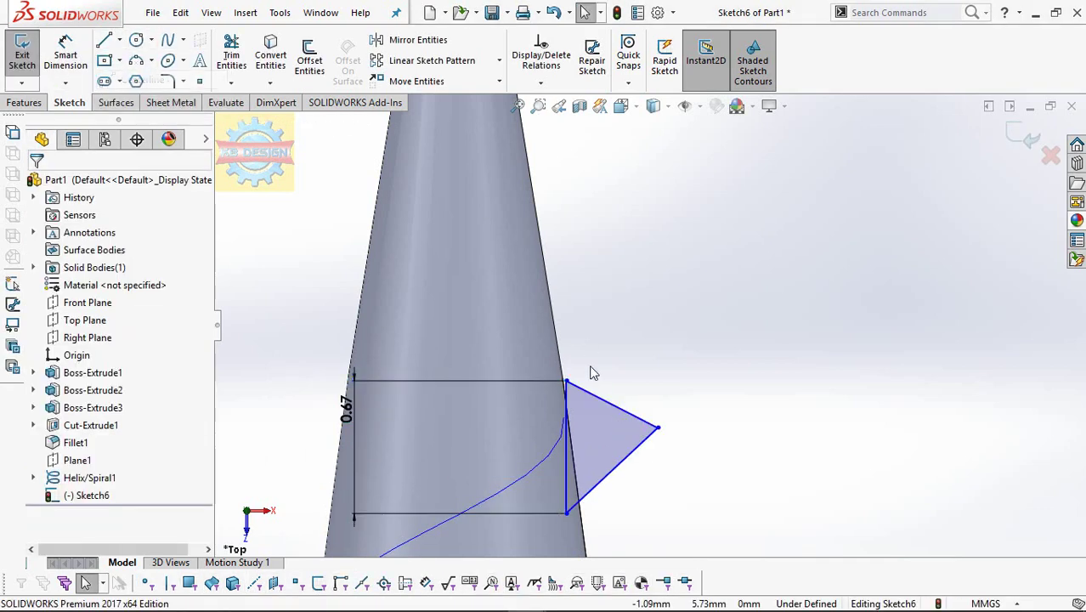
- Draw a line from the triangle's tip to its vertical edge and make the slanted edges symmetric about it
key(l)
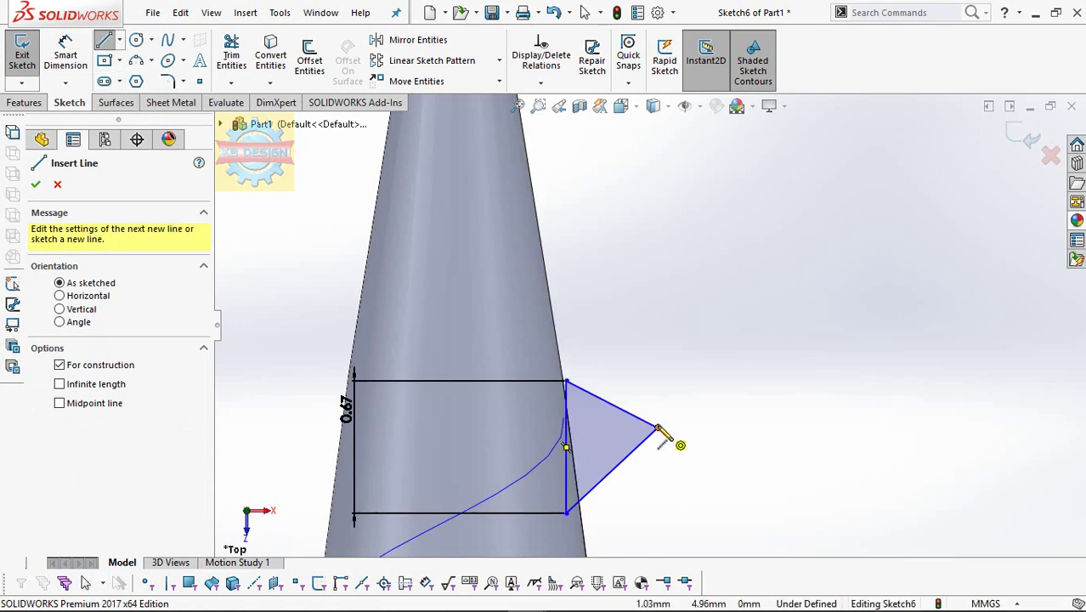
click(657, 426)
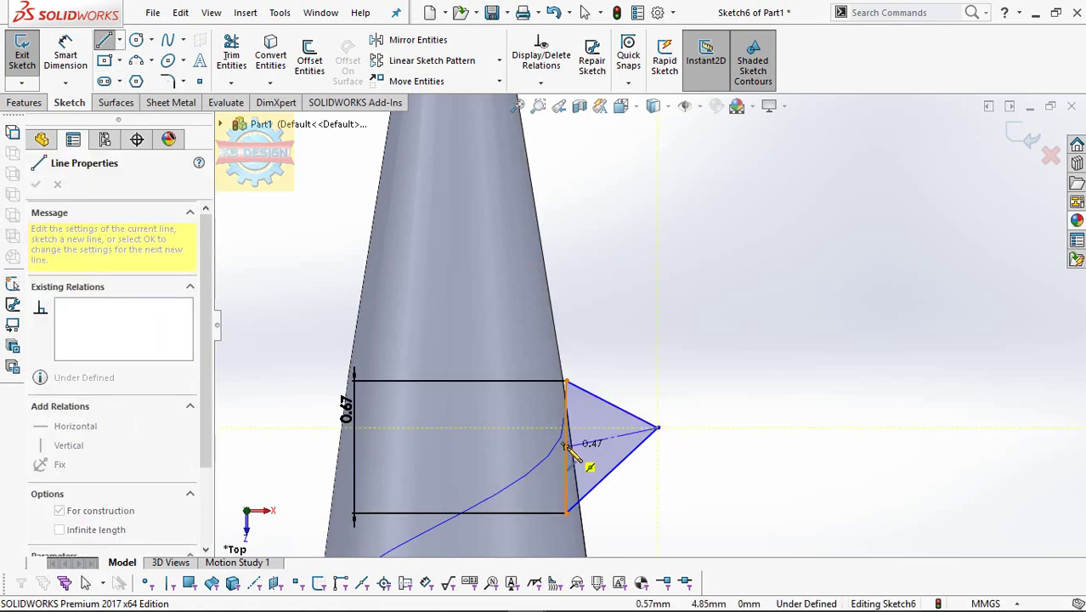
click(567, 444)
key(Escape)
key(Escape)
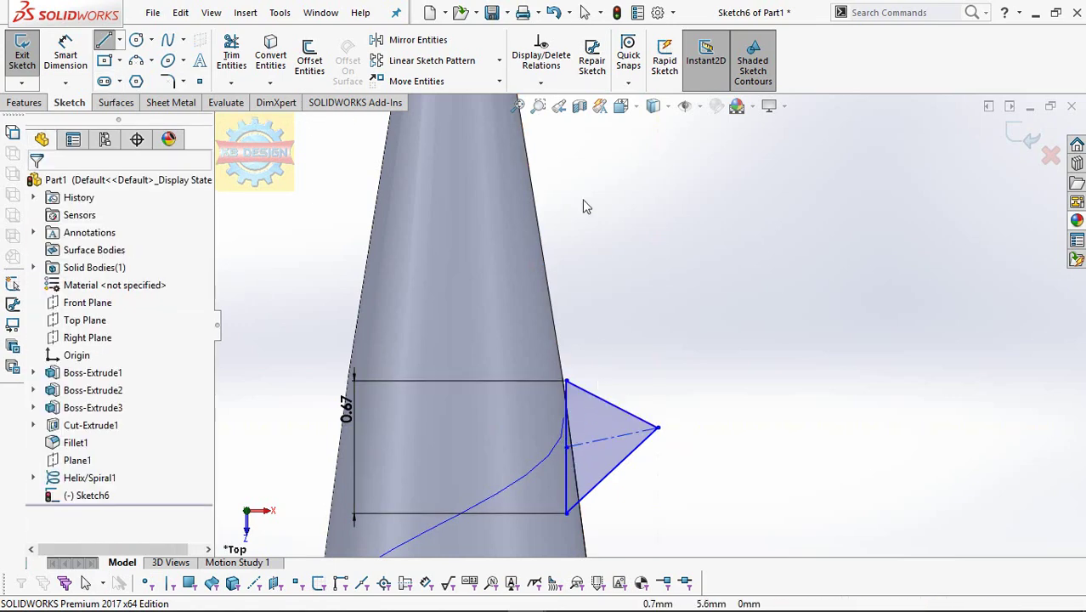
click(539, 83)
click(548, 119)
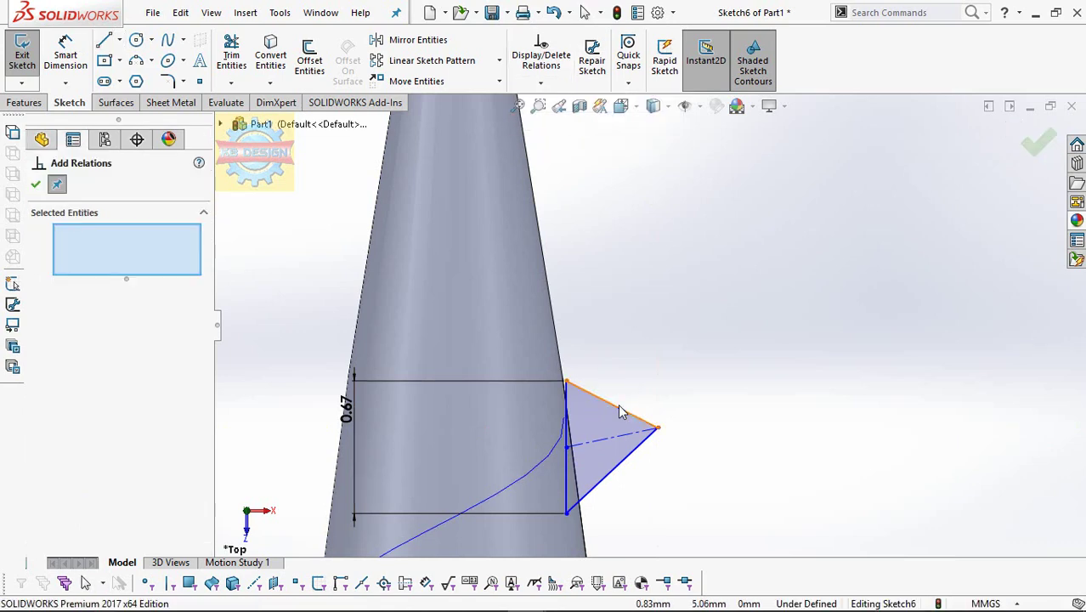
click(622, 459)
click(625, 441)
click(621, 439)
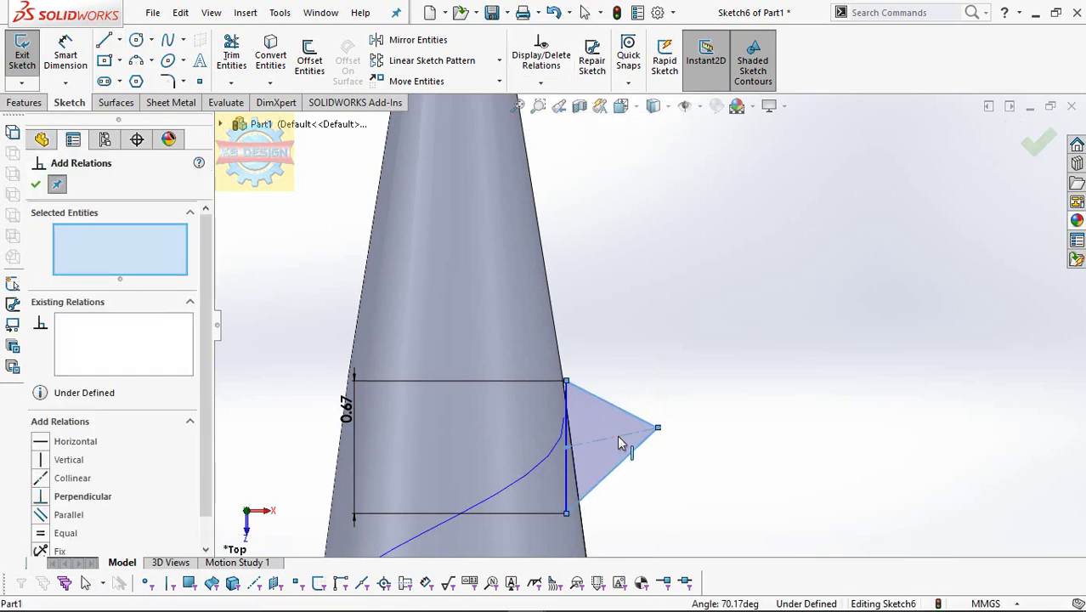
click(49, 533)
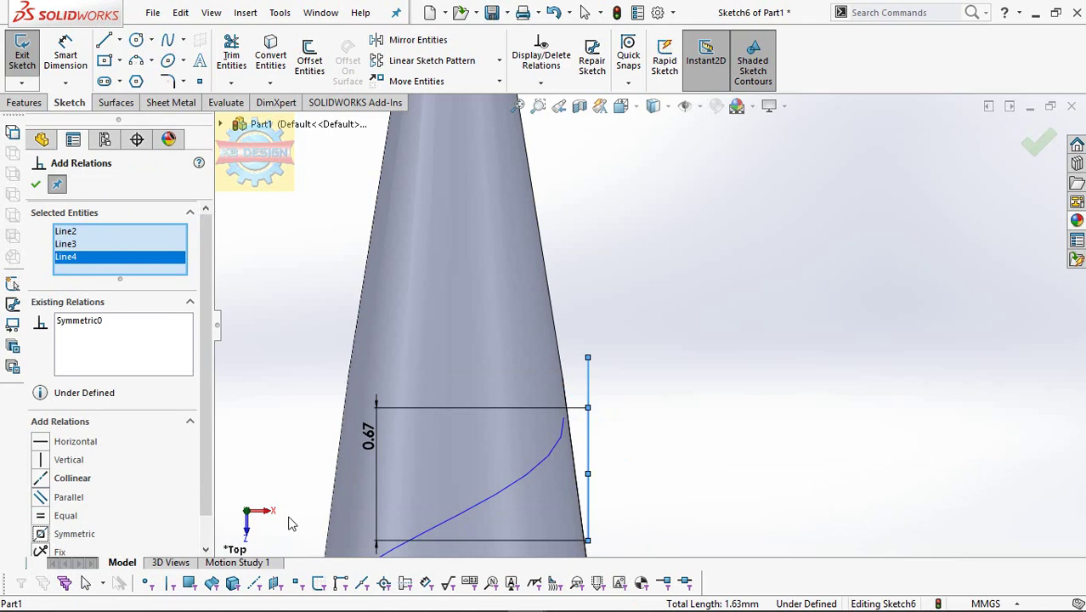
- Undo the symmetric relation and helper geometry, leaving the triangle without its 0.67 mm dimension
key(ctrl+z)
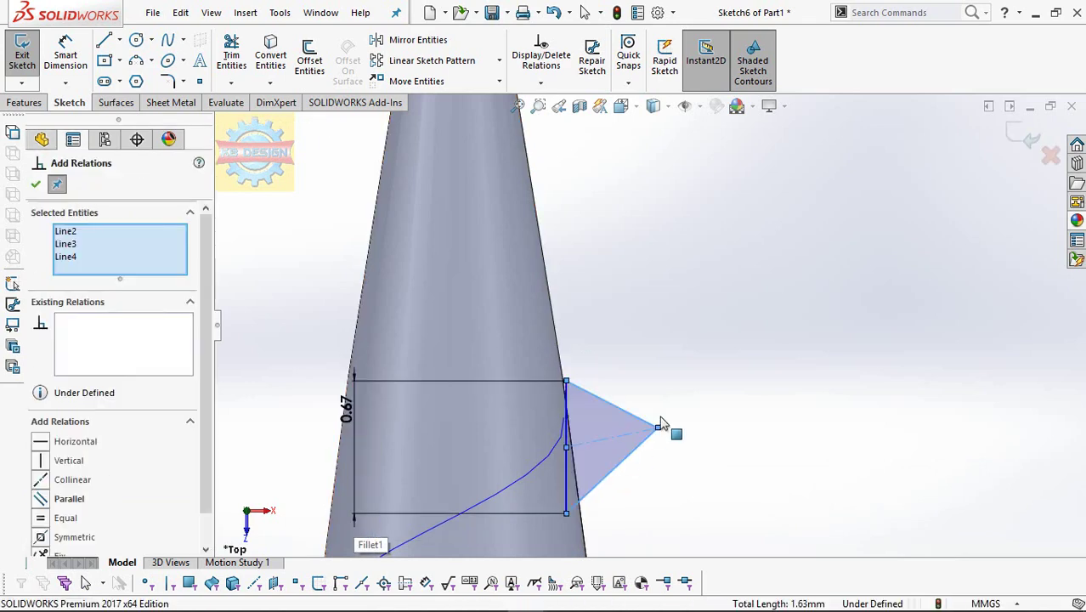
key(Escape)
key(ctrl+z)
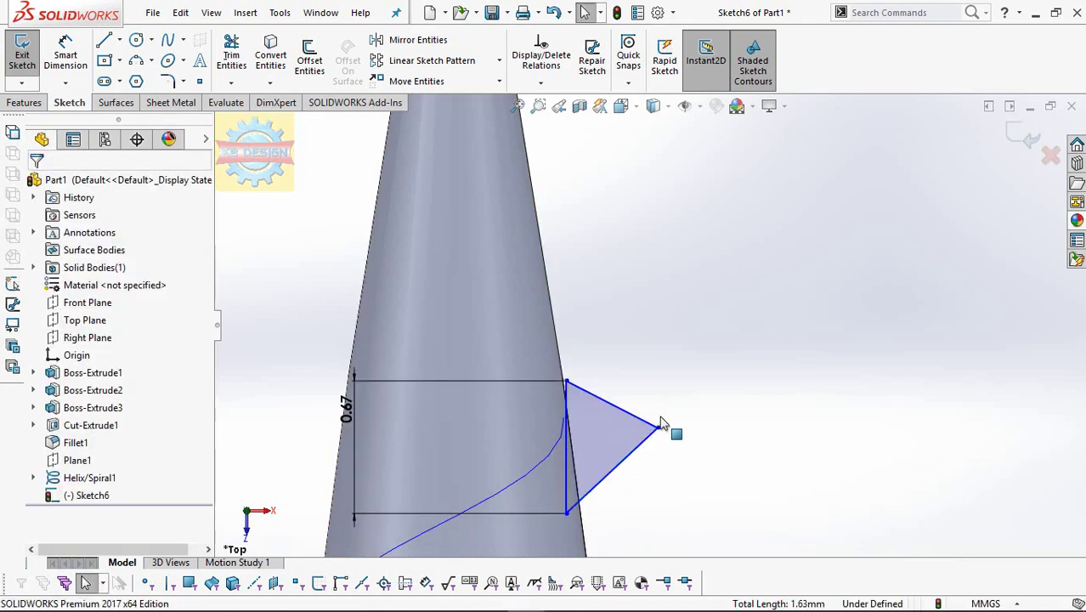
key(ctrl+z)
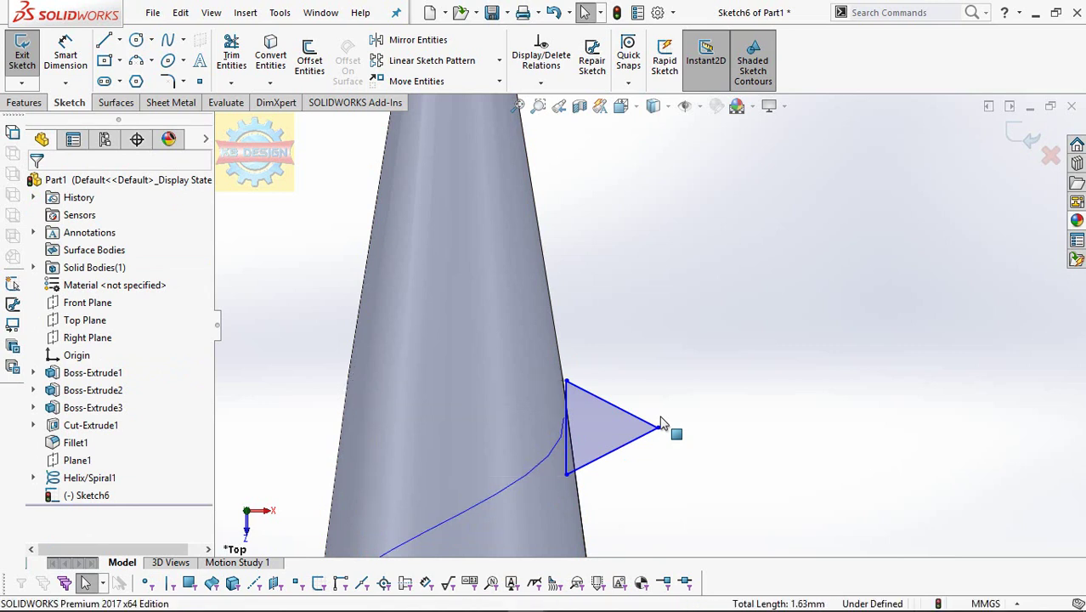
scroll(643, 463, down, 2)
- Draw a horizontal centreline from the vertical edge's midpoint to the triangle's tip
scroll(656, 393, down, 2)
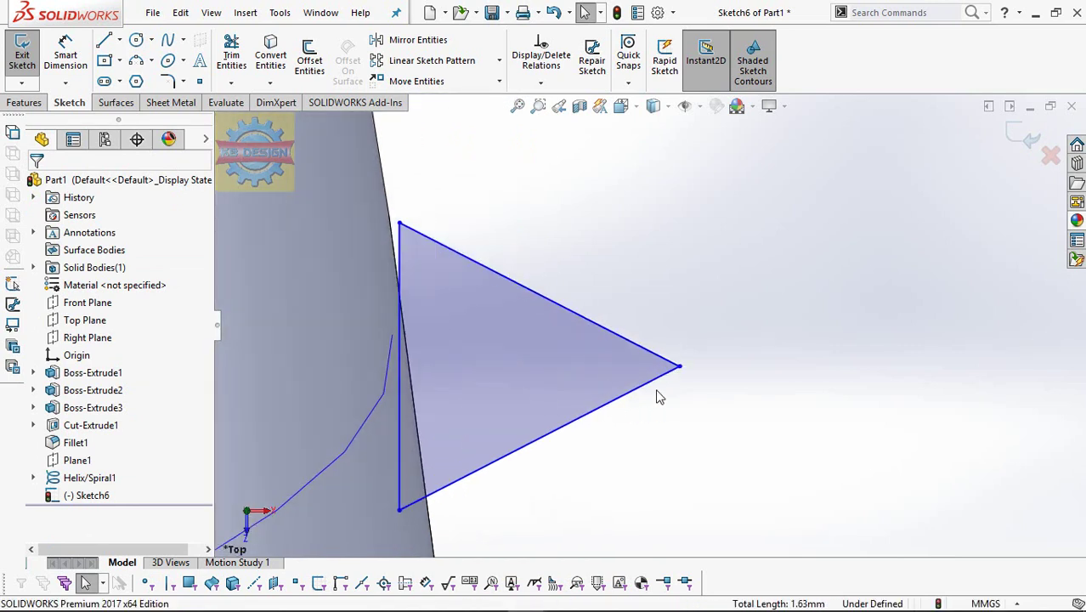
click(119, 40)
click(144, 77)
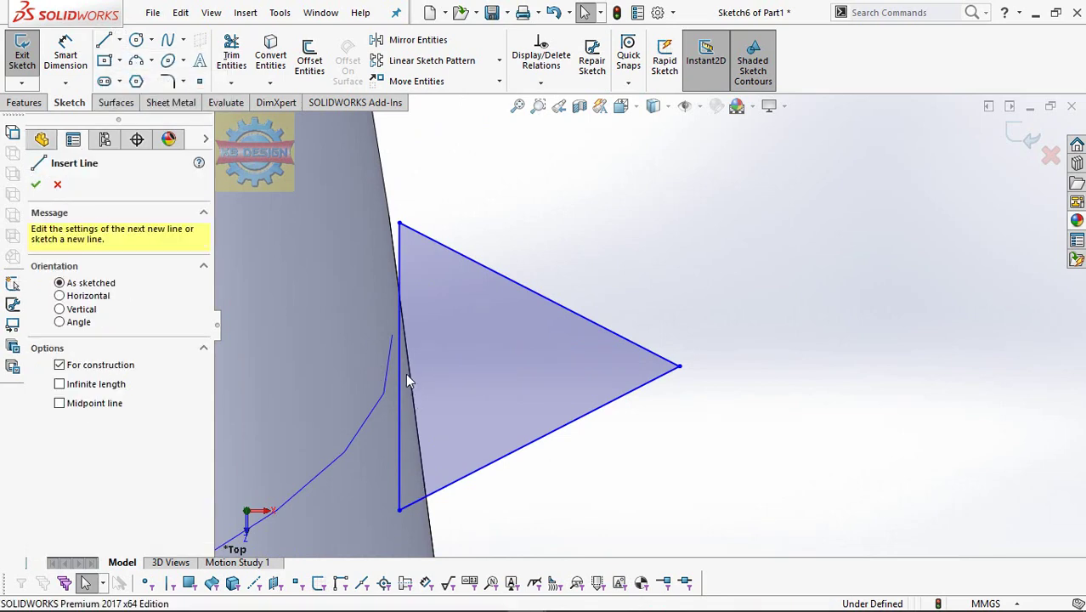
click(399, 366)
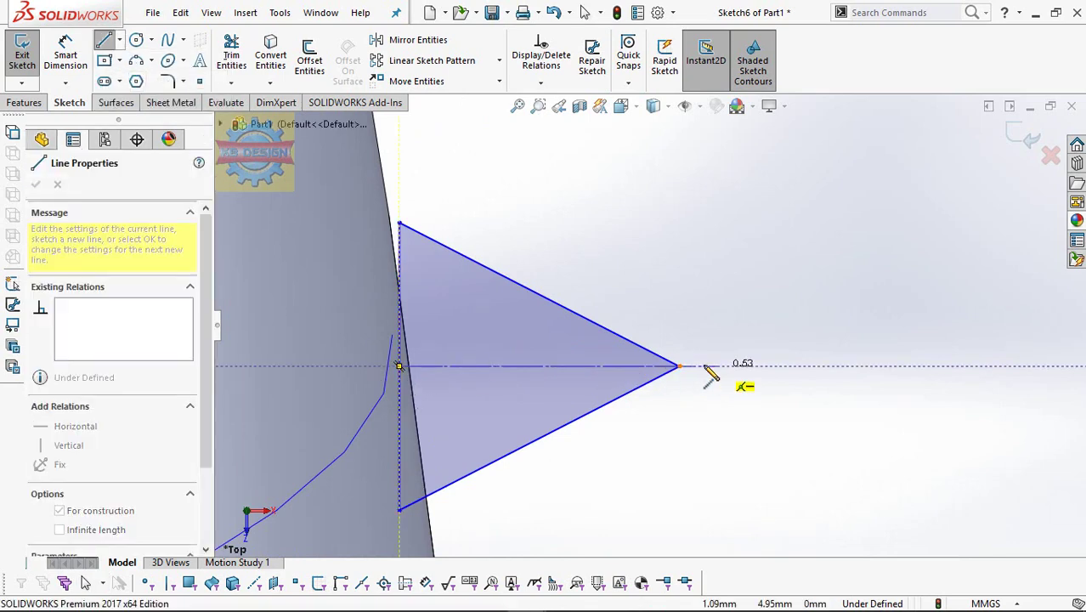
click(679, 366)
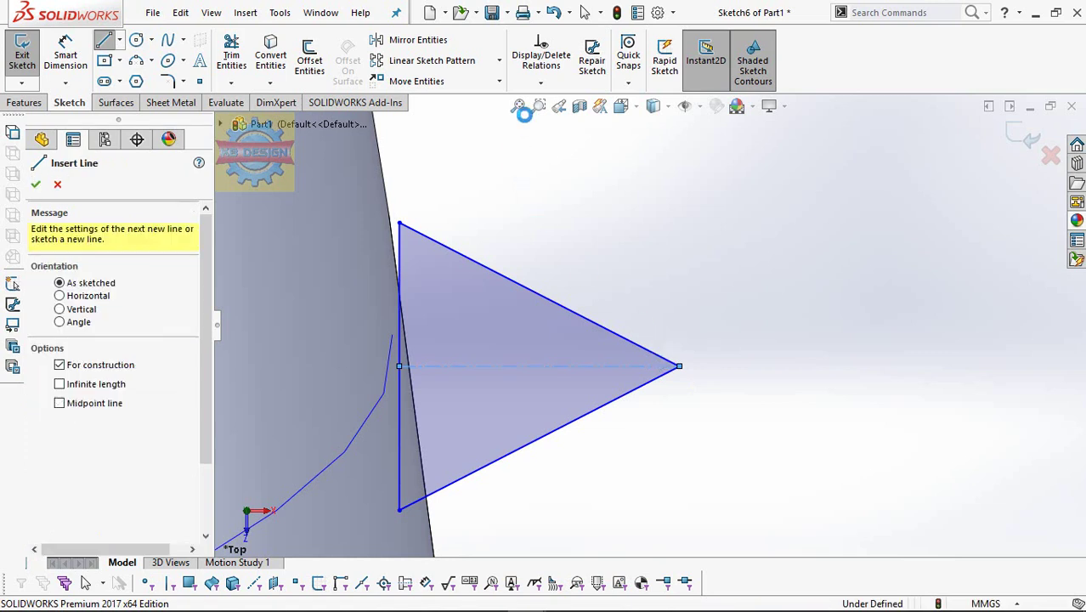
key(Escape)
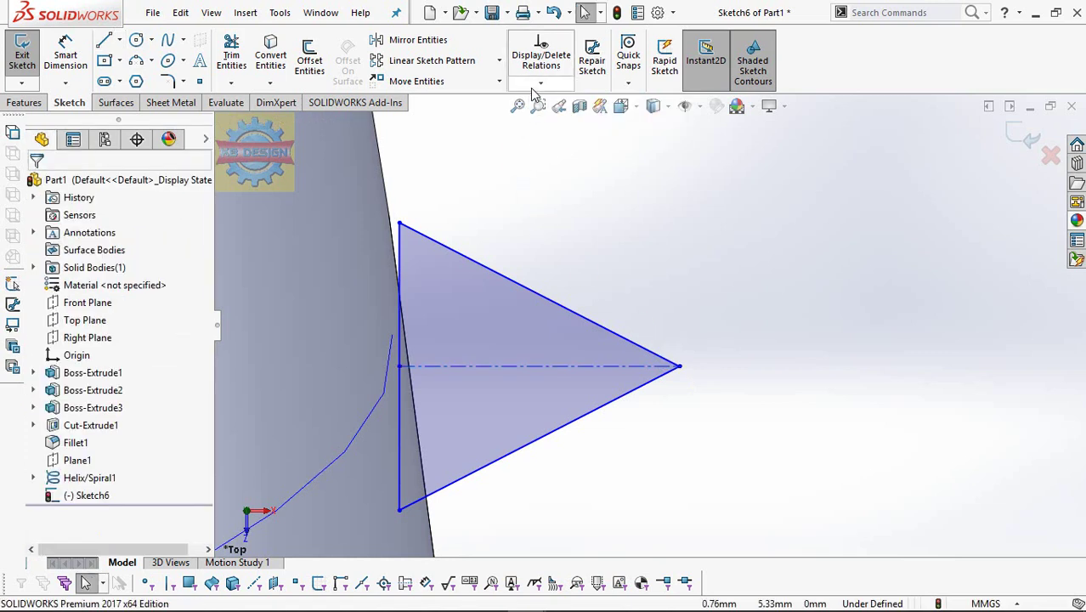
- Make the two slanted edges symmetric about the centreline
click(541, 83)
click(557, 118)
click(574, 313)
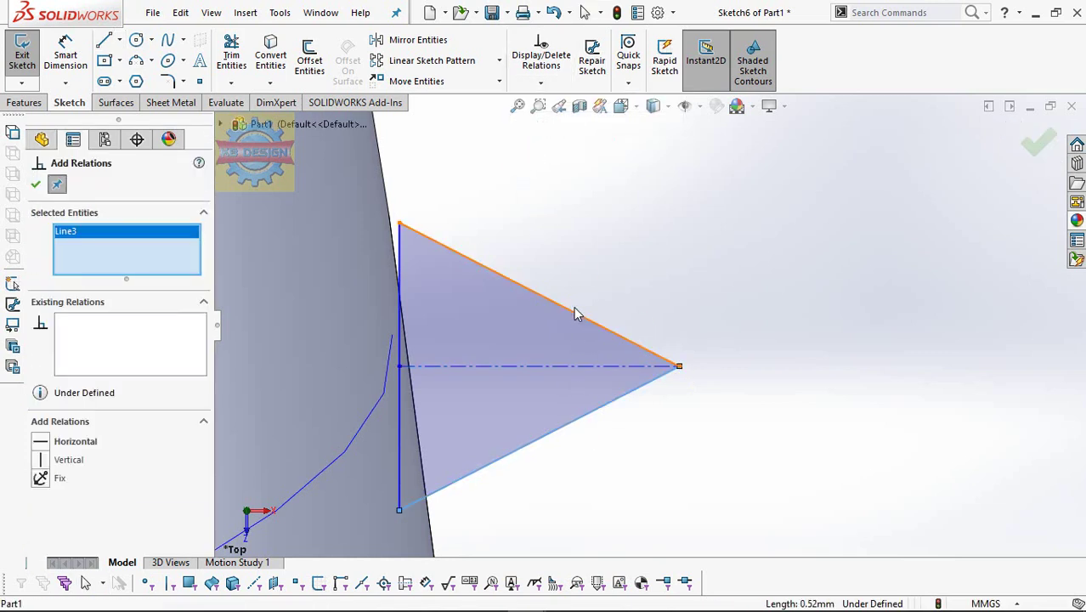
click(559, 365)
click(520, 449)
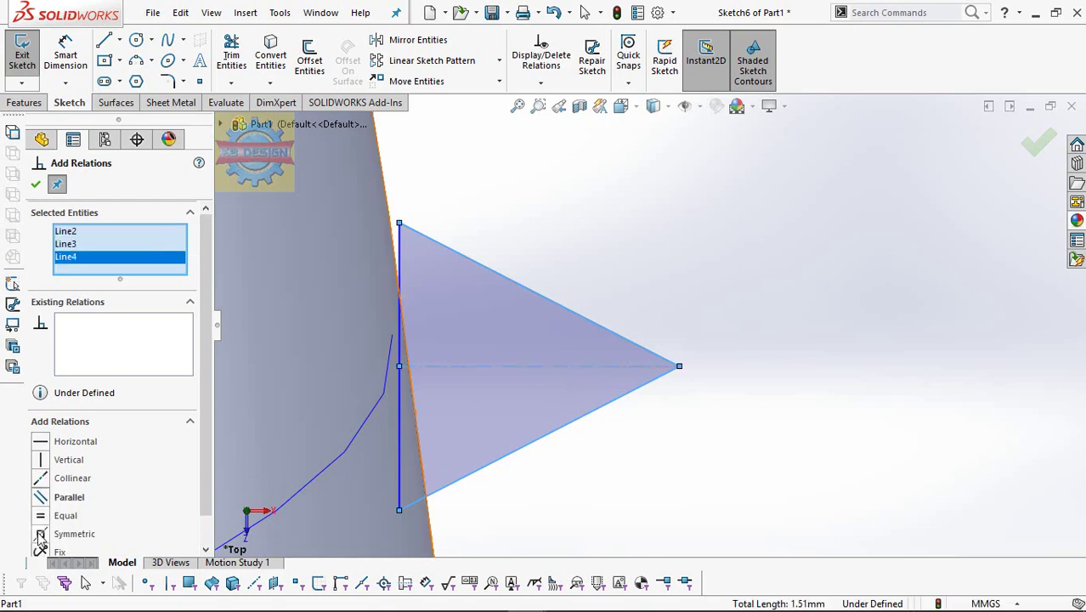
click(35, 183)
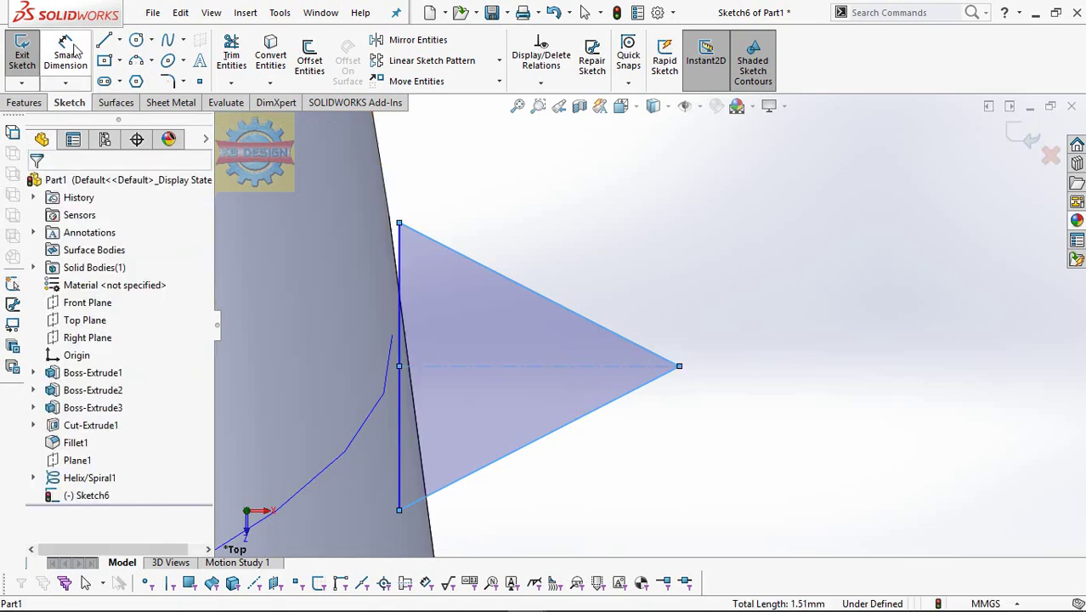
- Dimension the triangle 0.75 mm deep from the shaft and place a height dimension on its vertical side
click(403, 269)
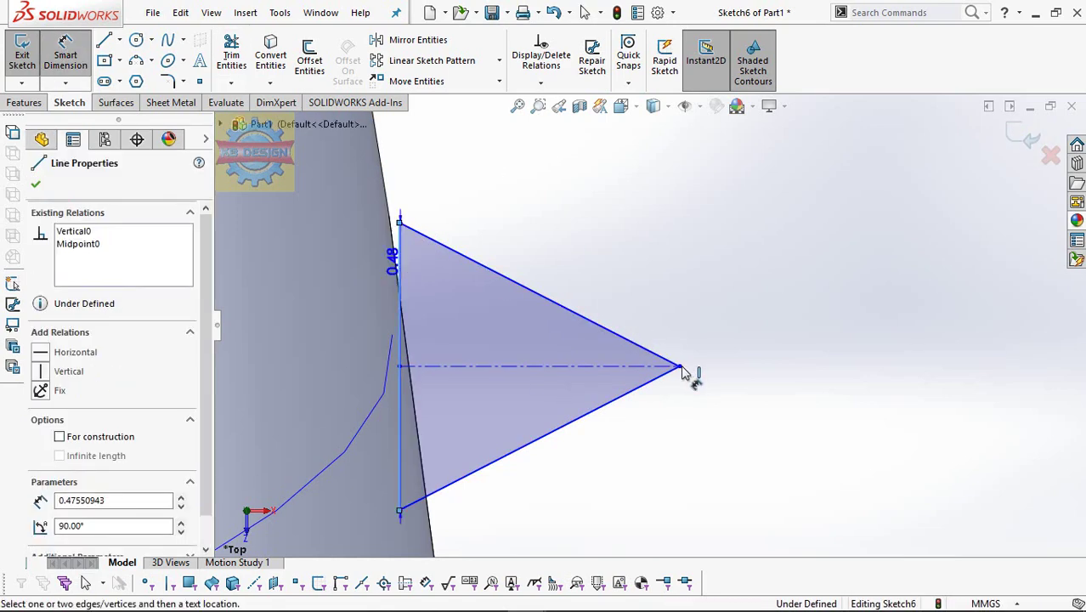
click(679, 366)
click(646, 206)
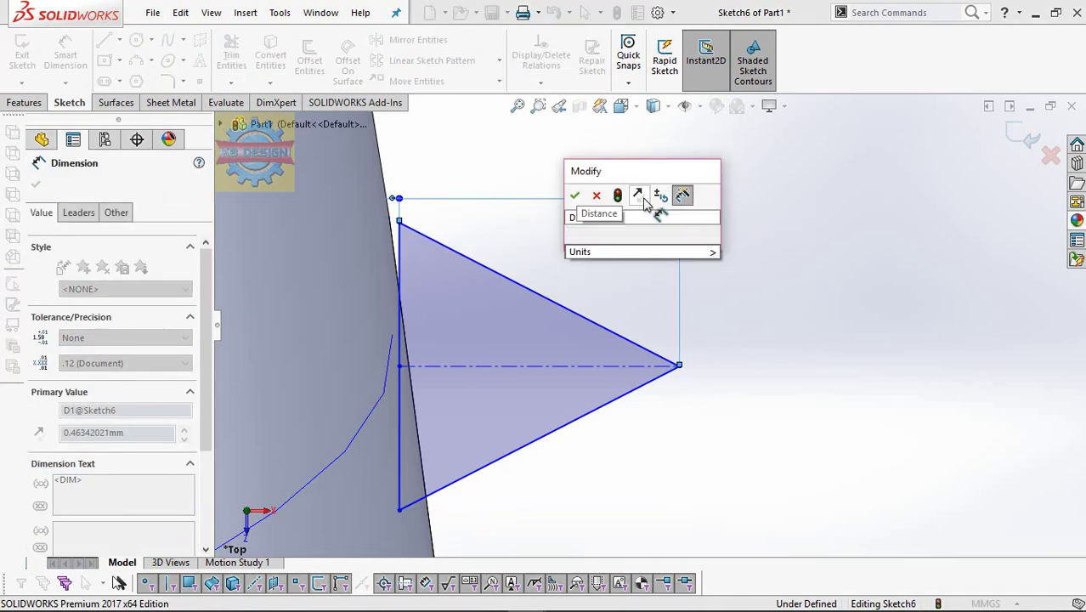
text(.75)
key(Return)
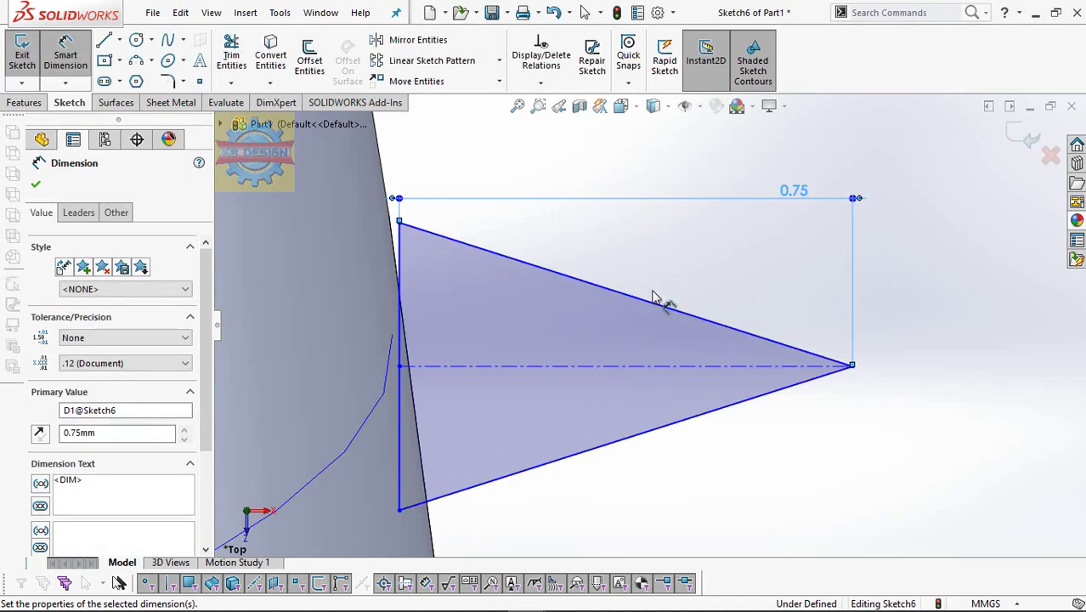
click(337, 296)
click(337, 296)
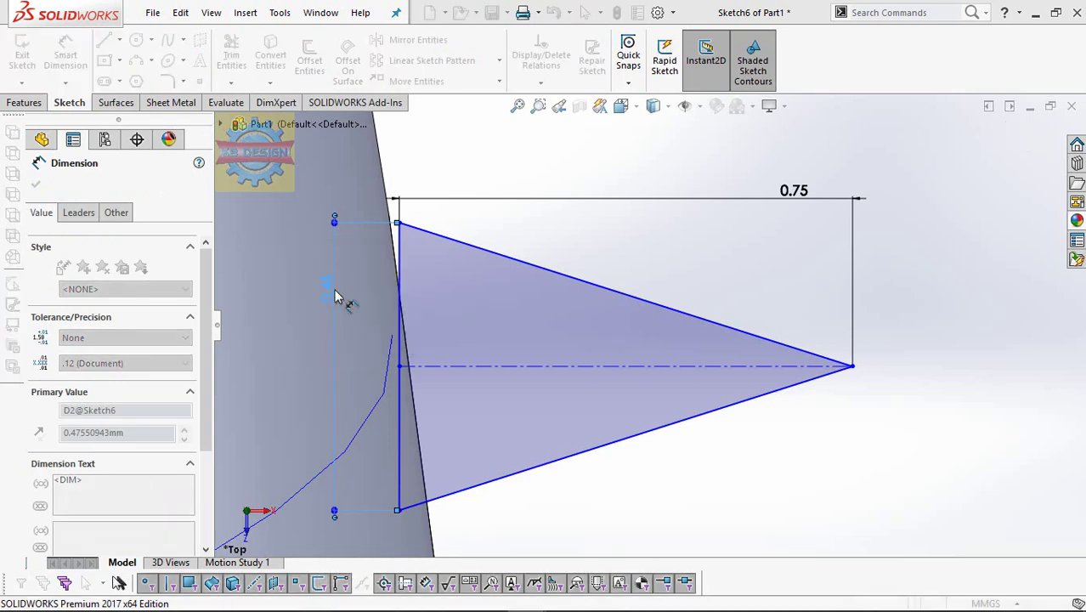
- Set the triangle height to 0.65 mm, then sweep Sketch6 along Helix/Spiral1 to form the thread
key(z)
key(z)
key(z)
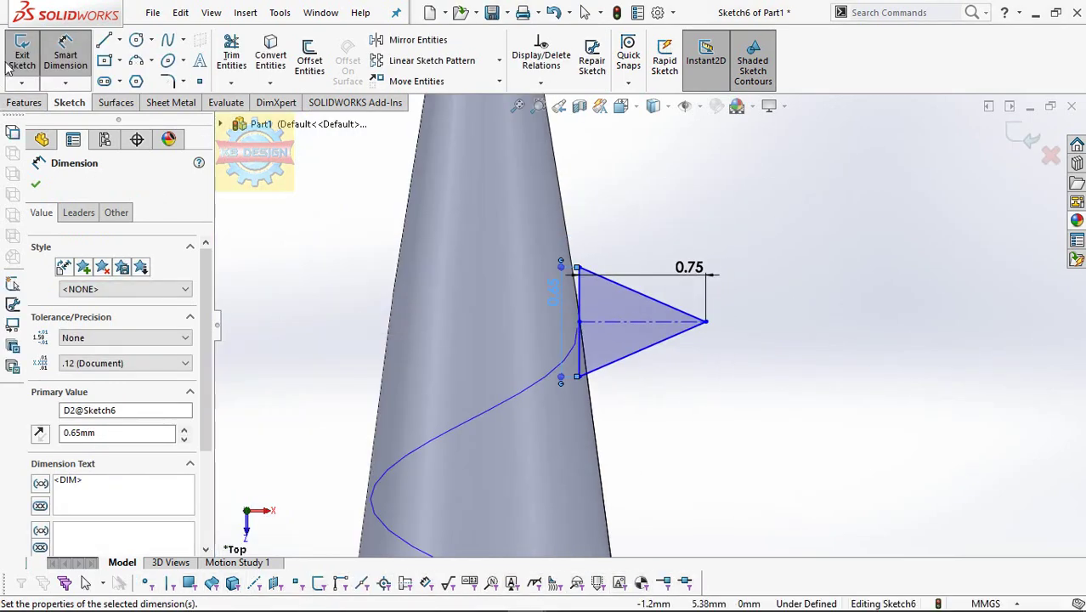
click(21, 68)
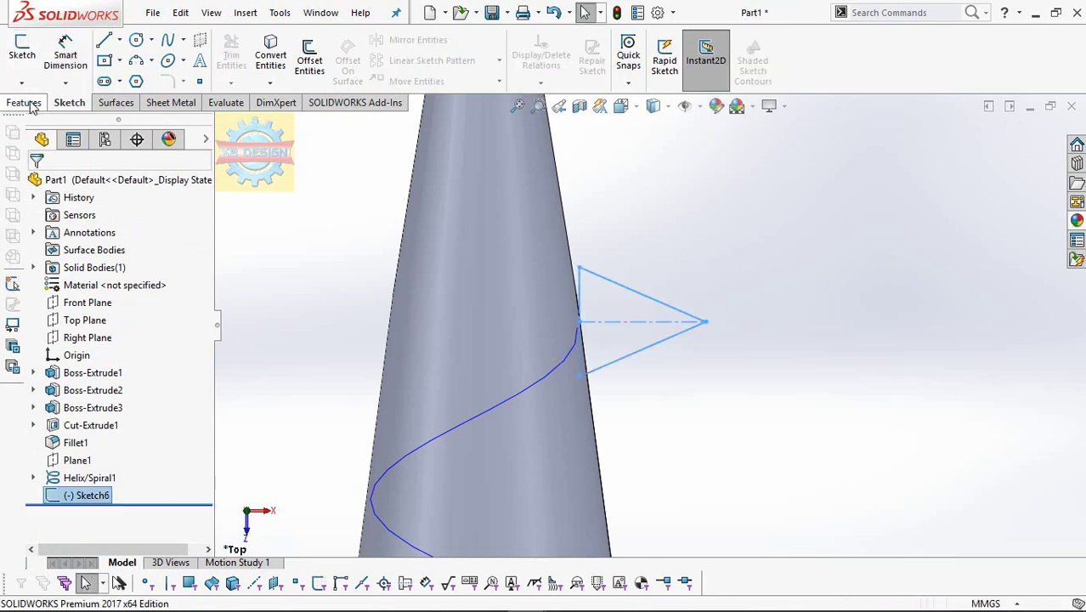
click(29, 103)
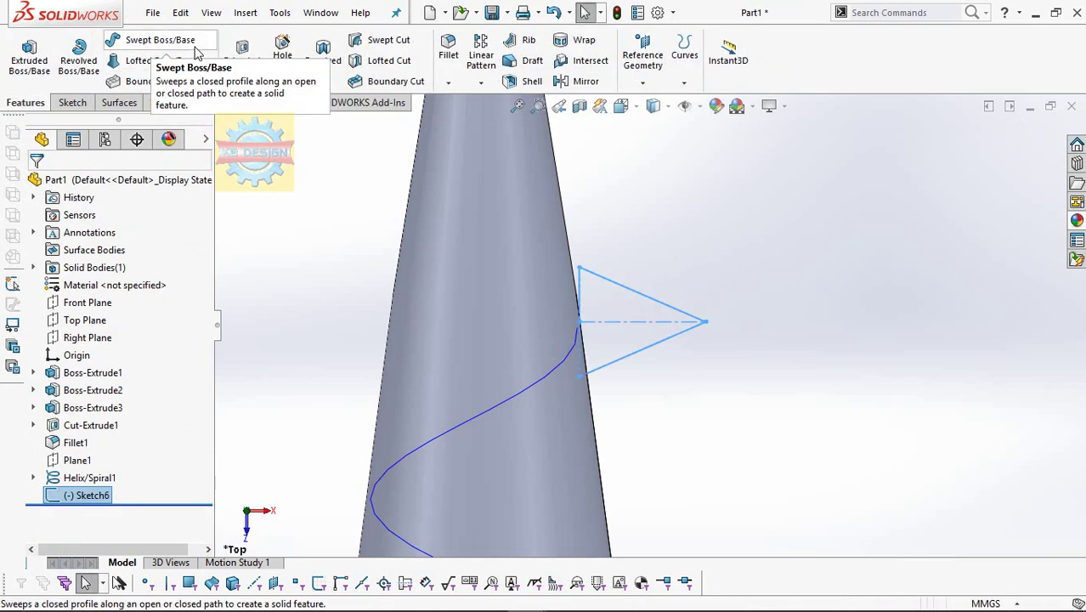
click(161, 40)
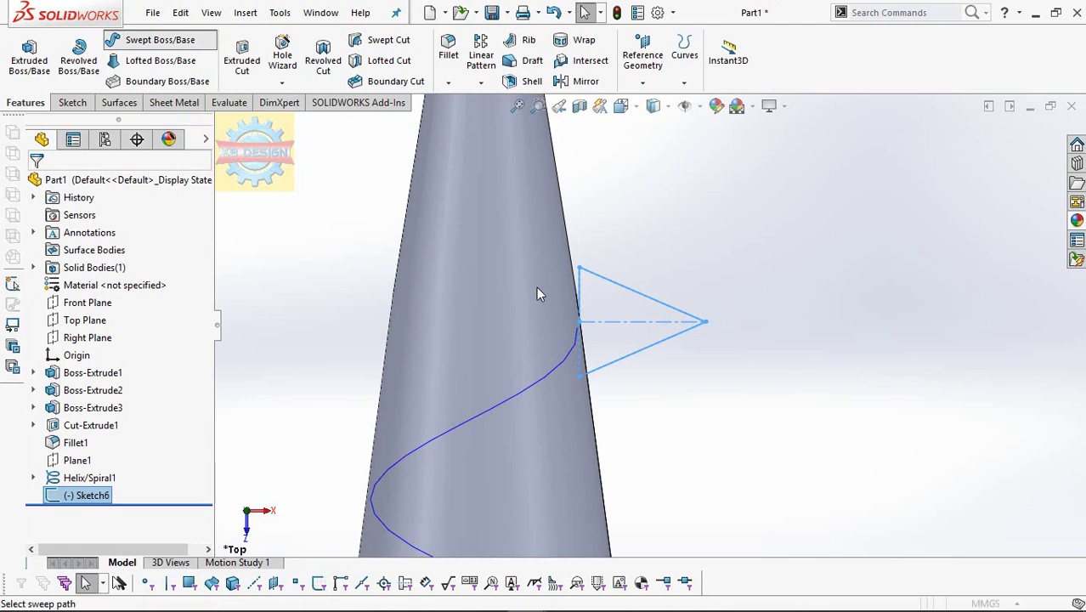
click(549, 373)
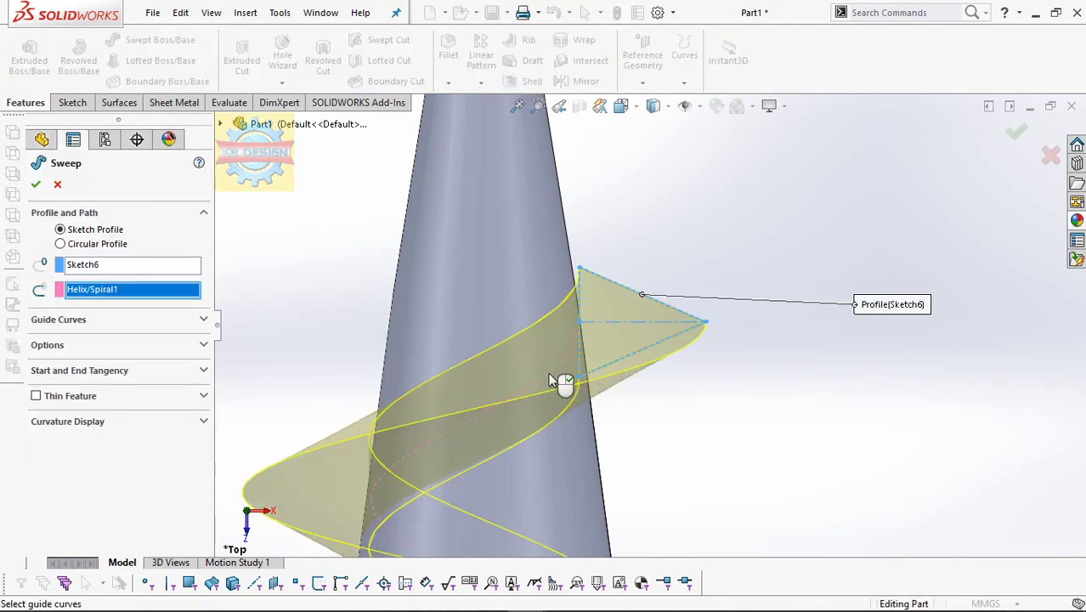
click(37, 186)
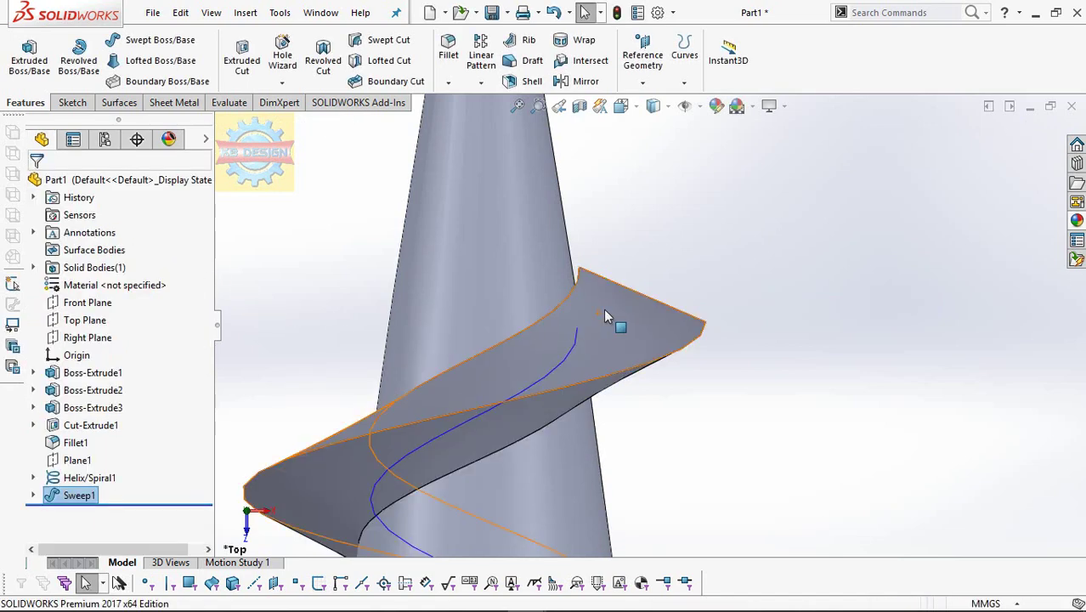
scroll(605, 336, up, 5)
- Hide Helix/Spiral1 and orbit to view the threaded screw from the side
scroll(605, 336, up, 5)
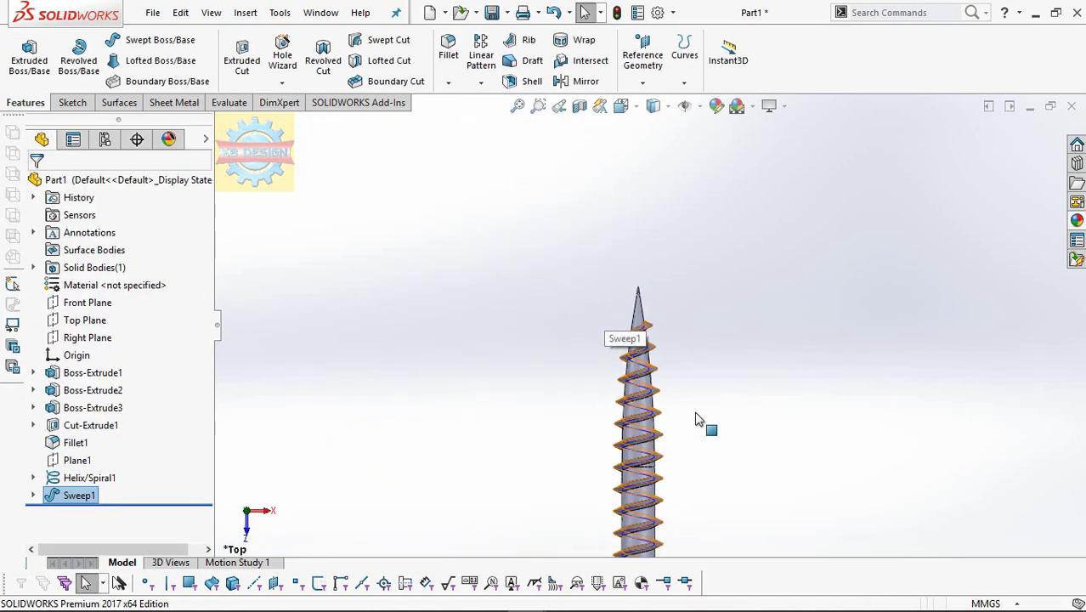
click(85, 477)
click(99, 450)
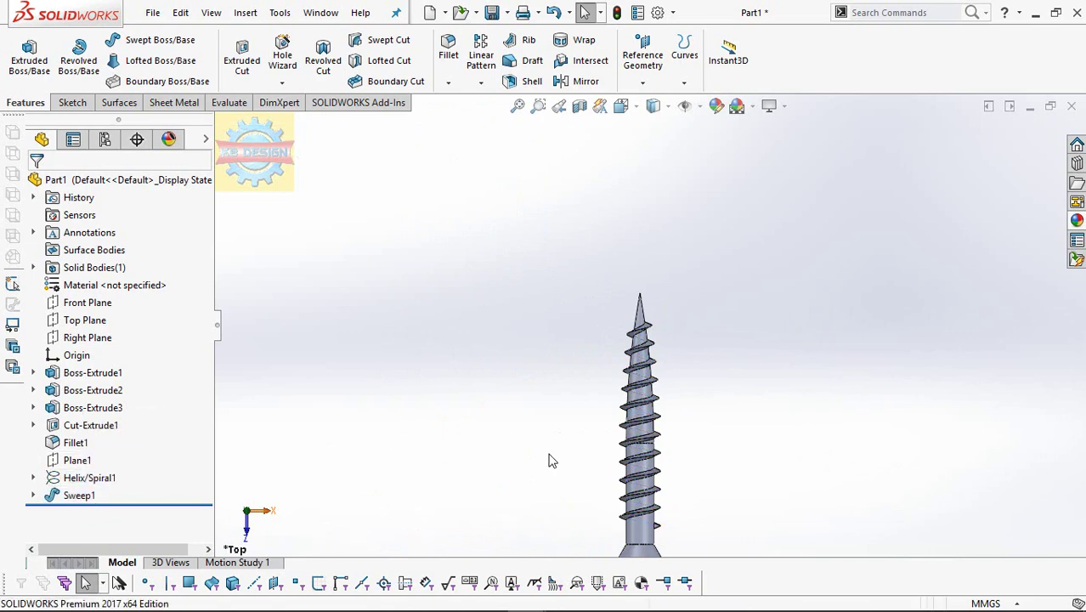
mouse_move(547, 457)
middle_down()
mouse_move(543, 311)
mouse_move(771, 540)
mouse_move(636, 183)
mouse_move(679, 223)
middle_up()
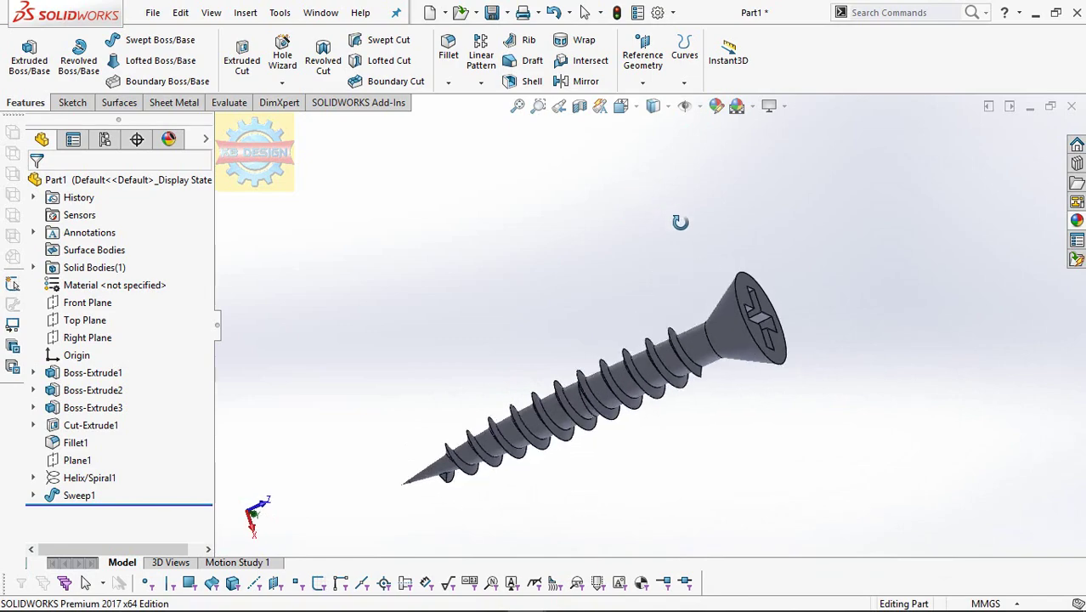